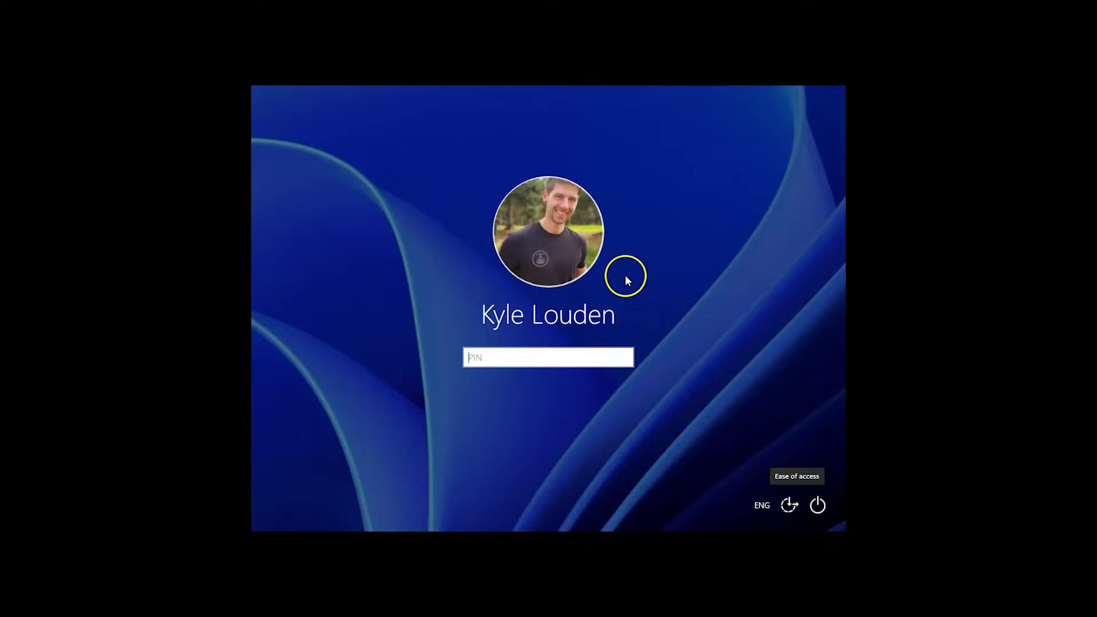
Restart the PC from the lock screen's power menu into the recovery options
left_click(818, 505)
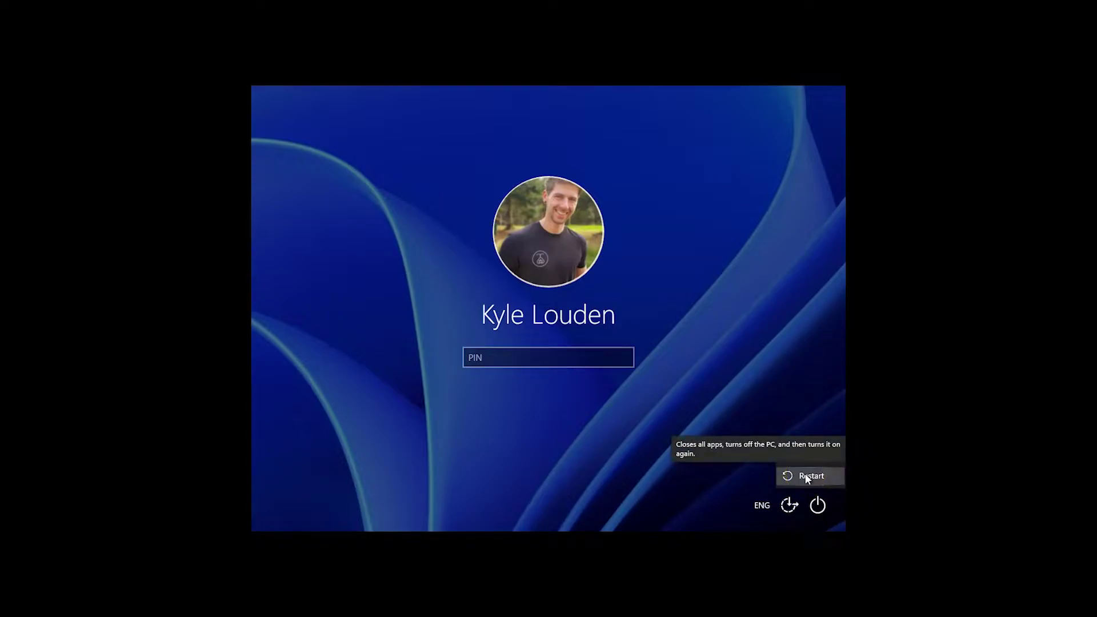
left_click(807, 476)
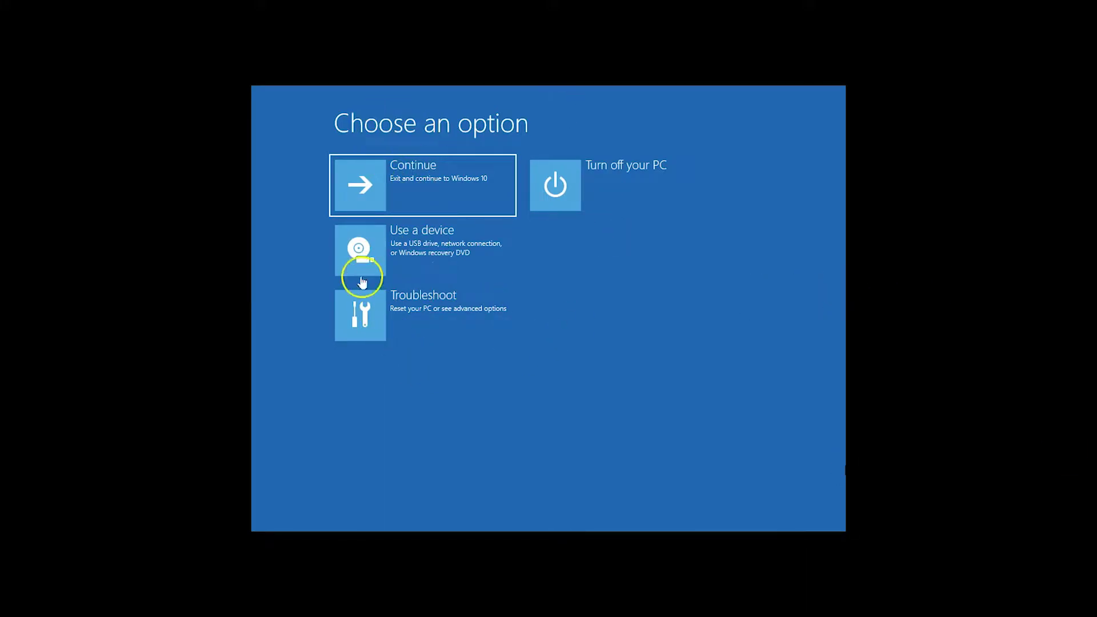
Go to Troubleshoot > Advanced options > Startup Settings, restart, and choose 4 for Safe Mode
left_click(430, 309)
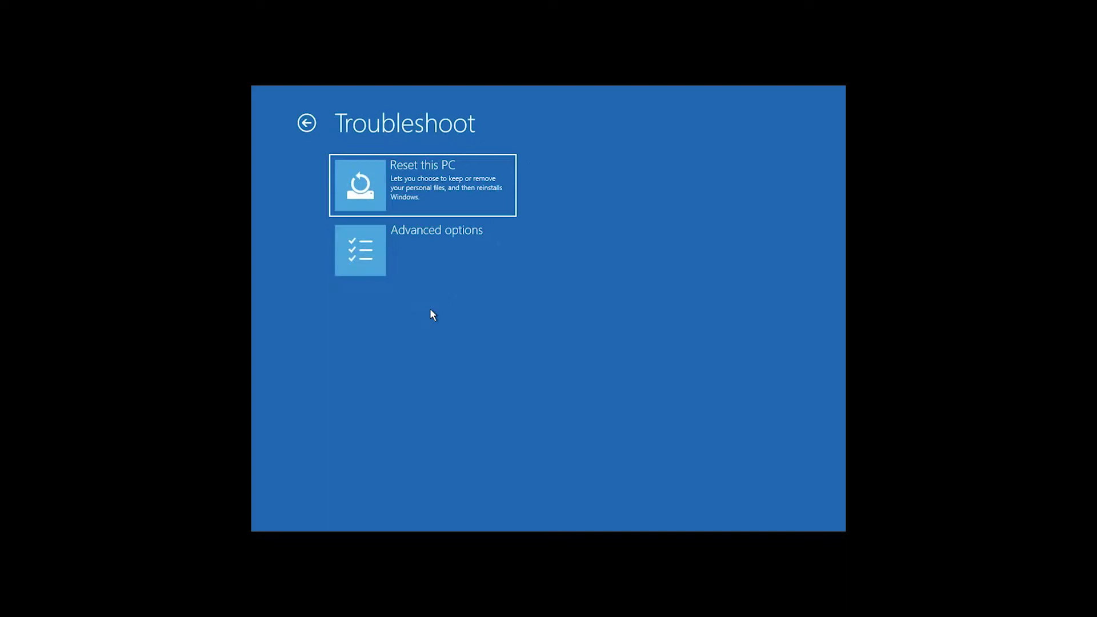
left_click(419, 248)
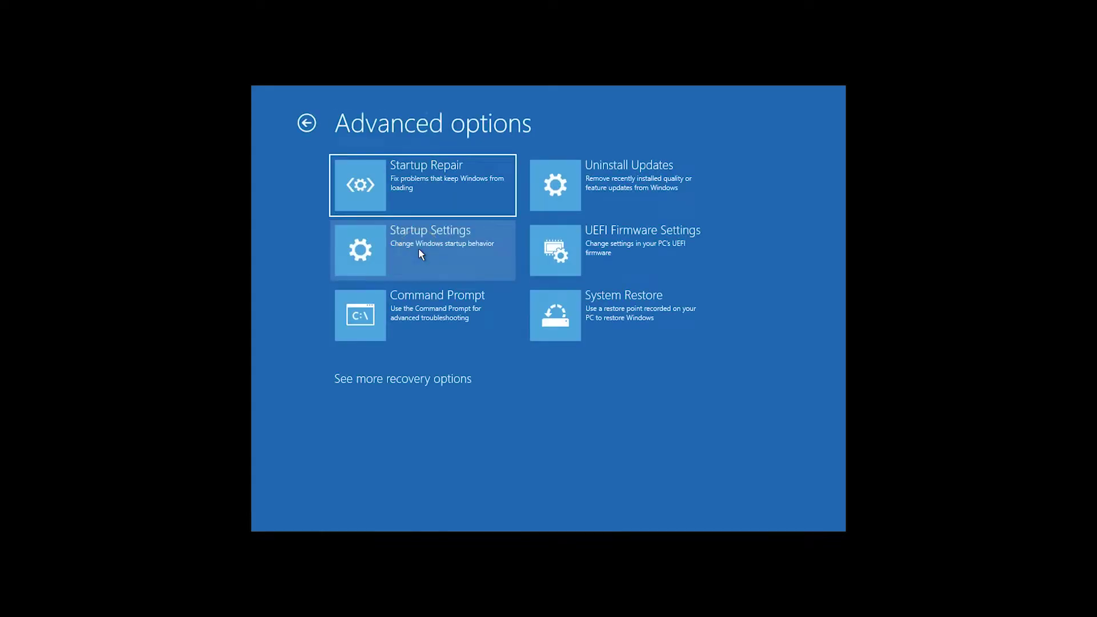
left_click(419, 252)
left_click(657, 289)
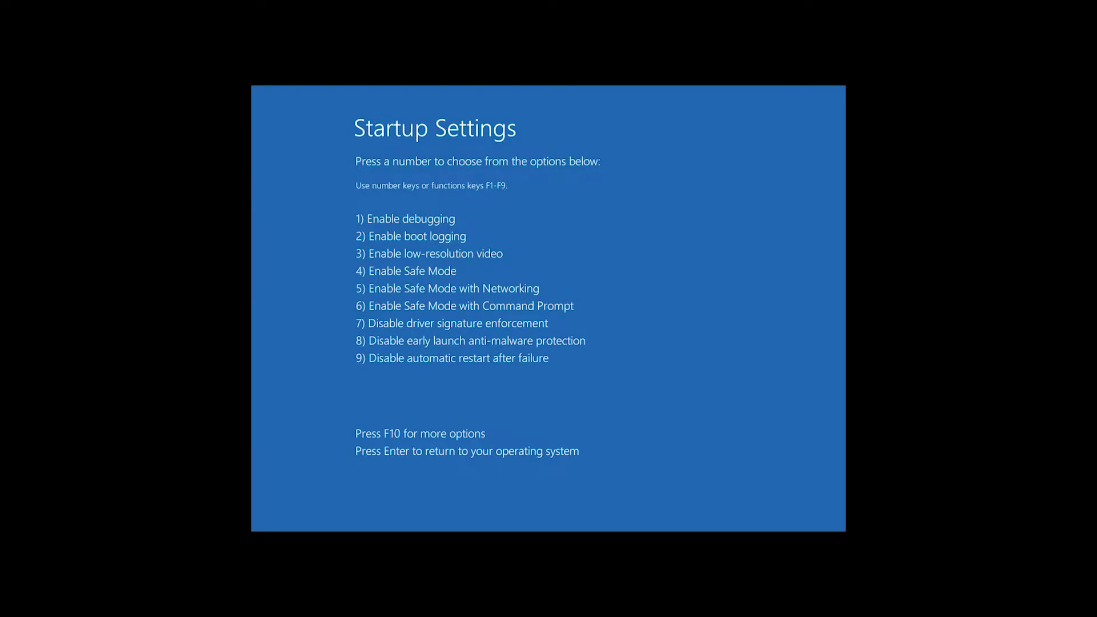
key("4")
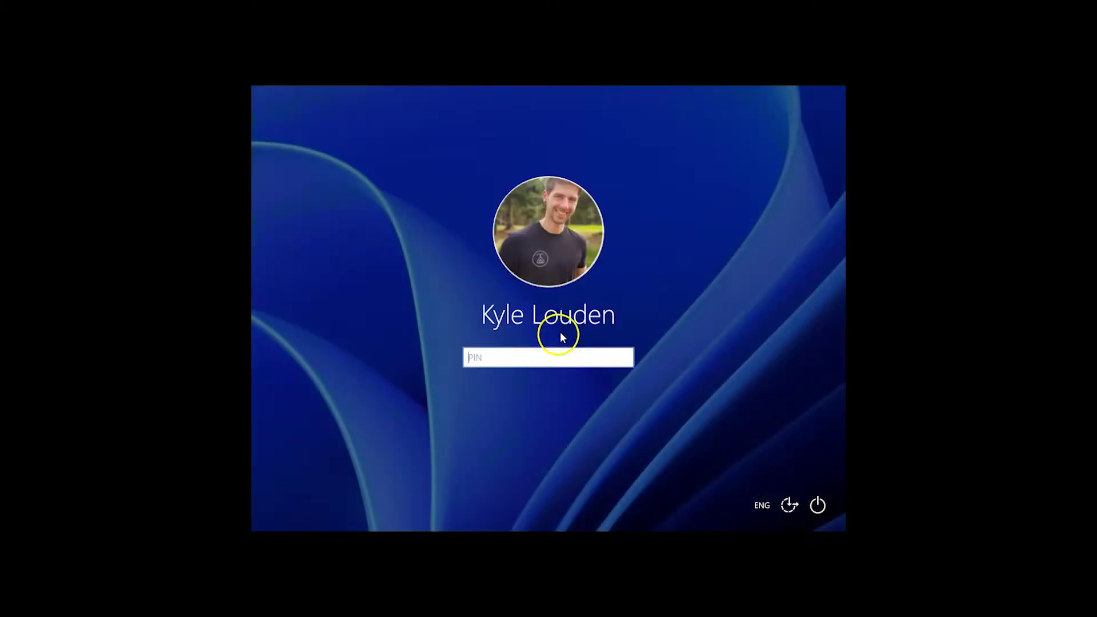
Enter the account PIN in the PIN box to sign in
left_click(483, 357)
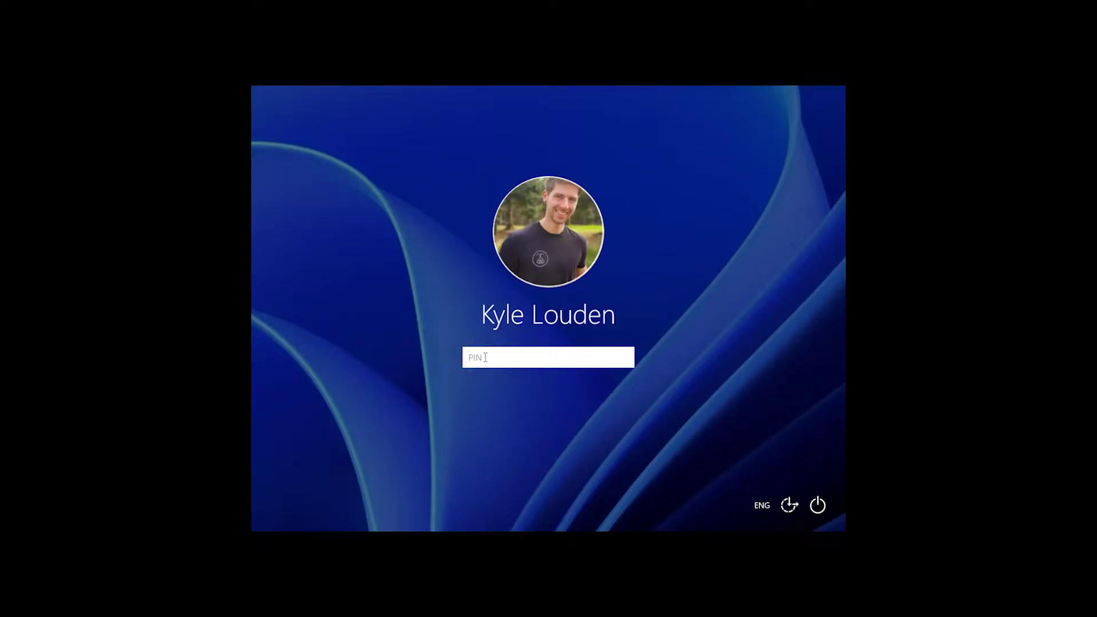
type("1234")
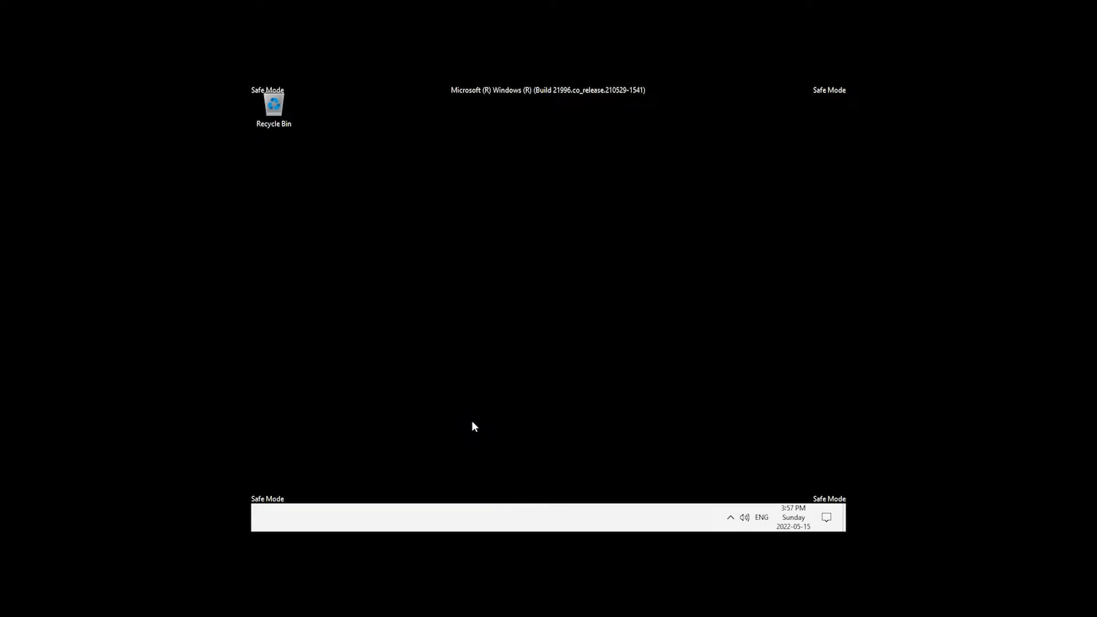
Run compmgmt.msc from the Run dialog's command history to open Computer Management
key("super+r")
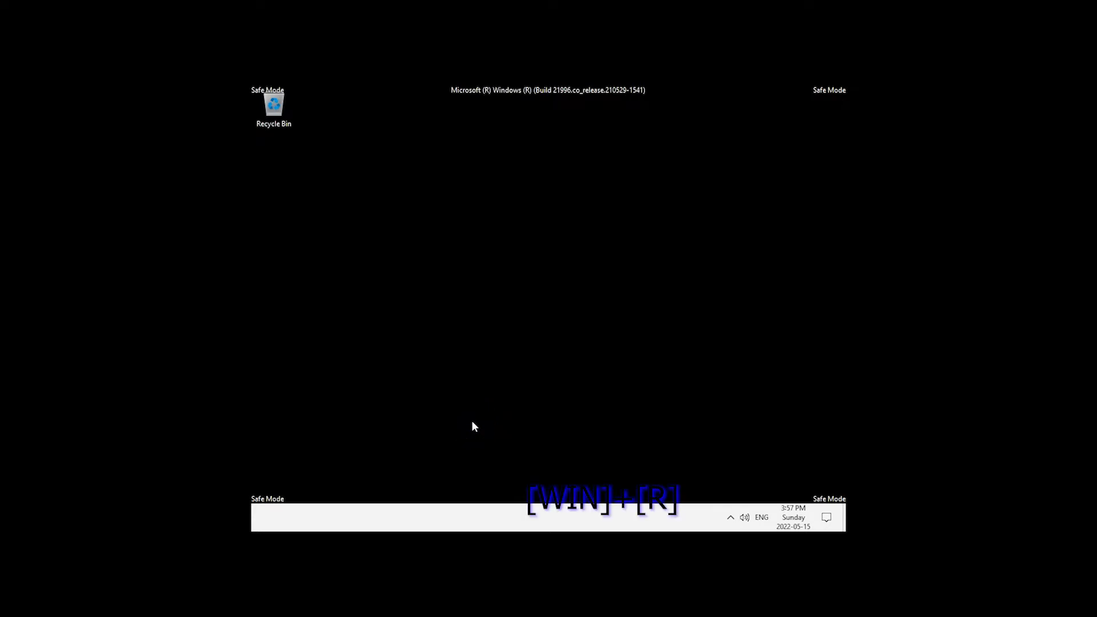
left_click(480, 426)
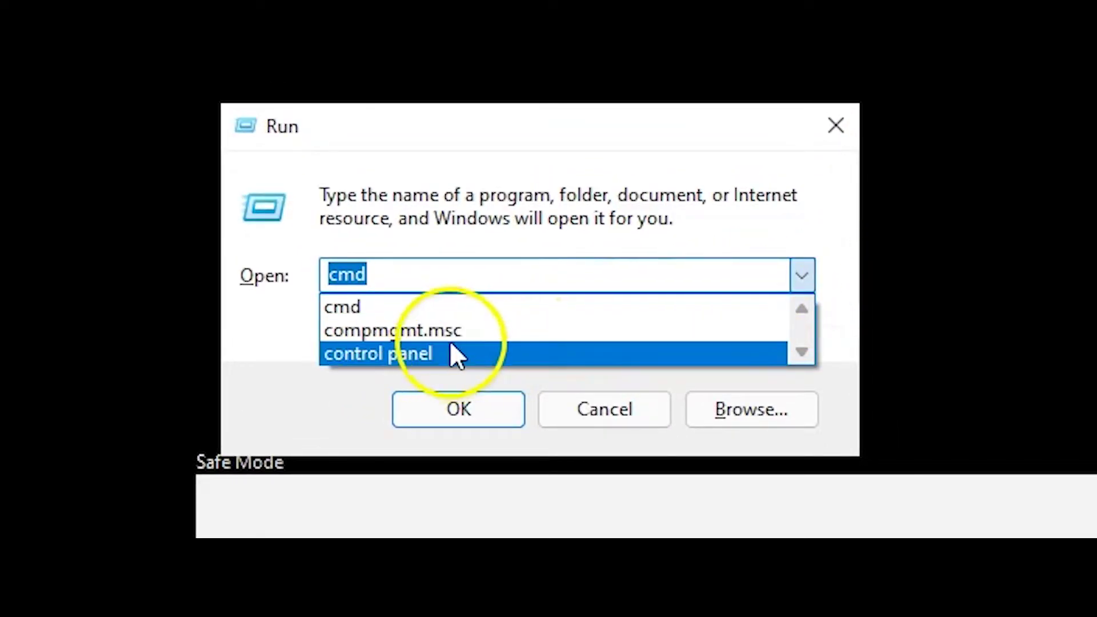
left_click(366, 331)
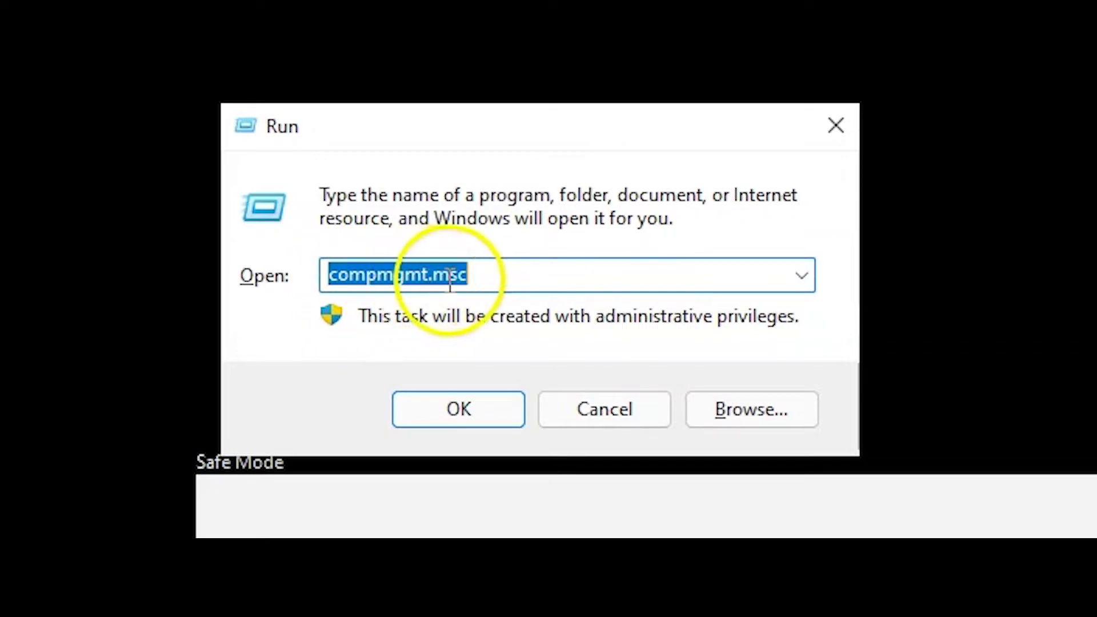
left_click(487, 279)
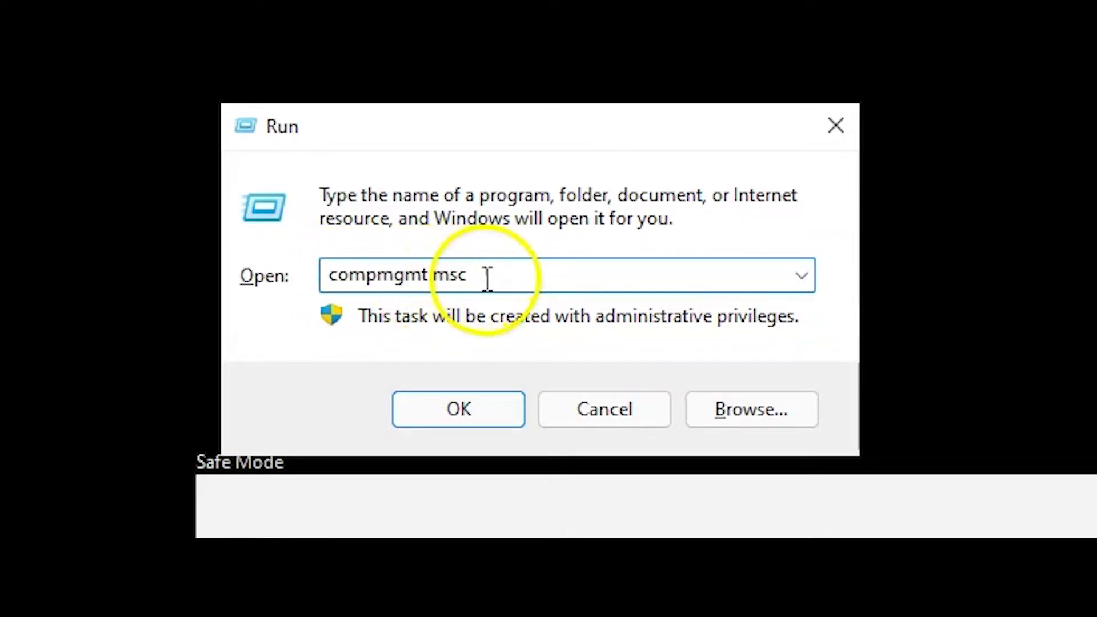
double_click(437, 275)
left_click(439, 276)
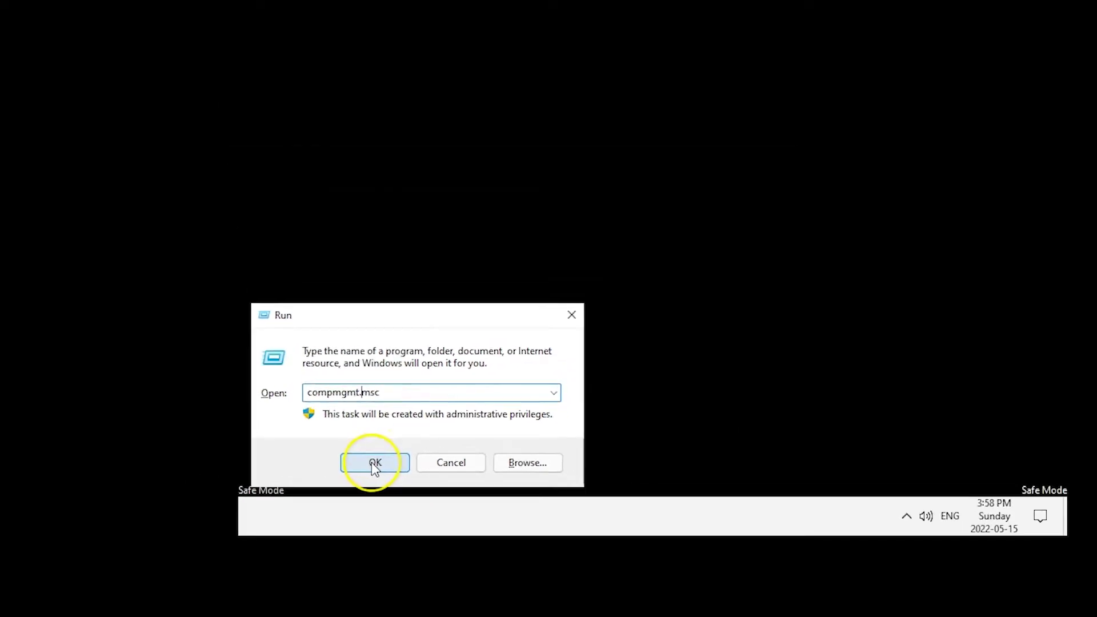
left_click(374, 464)
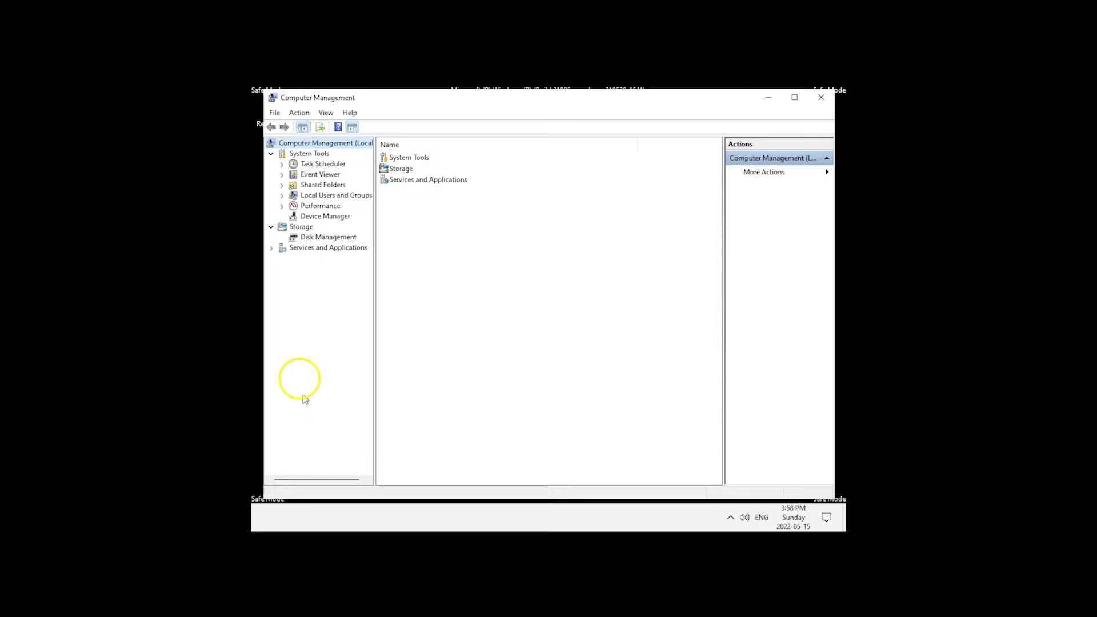
In Local Users and Groups > Users, clear 'Account is disabled' in Administrator's Properties and apply
left_click(315, 197)
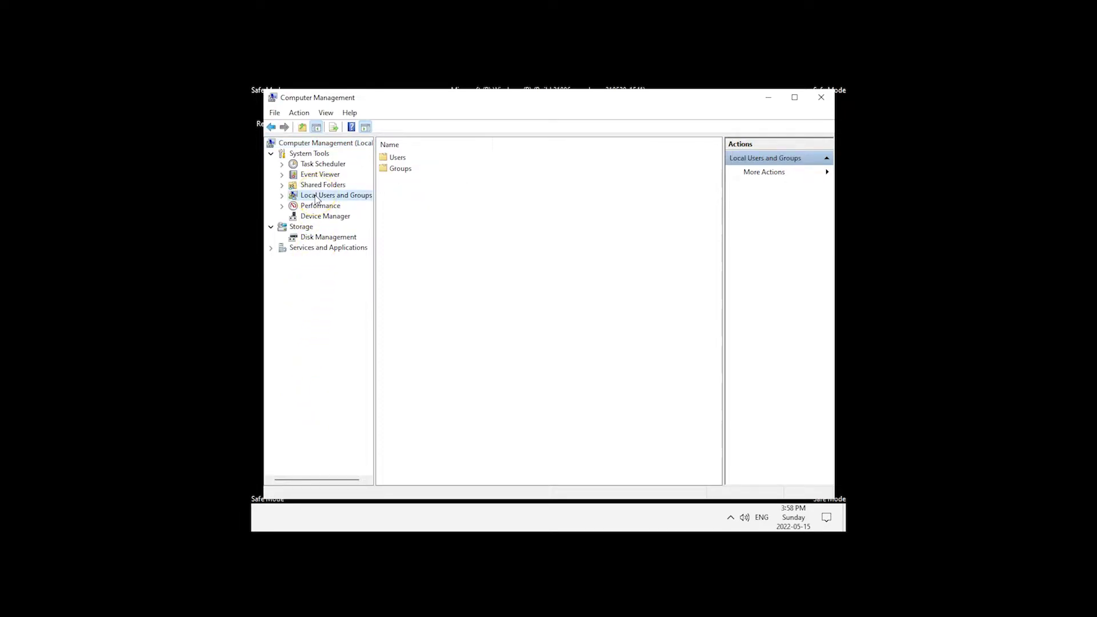
double_click(396, 159)
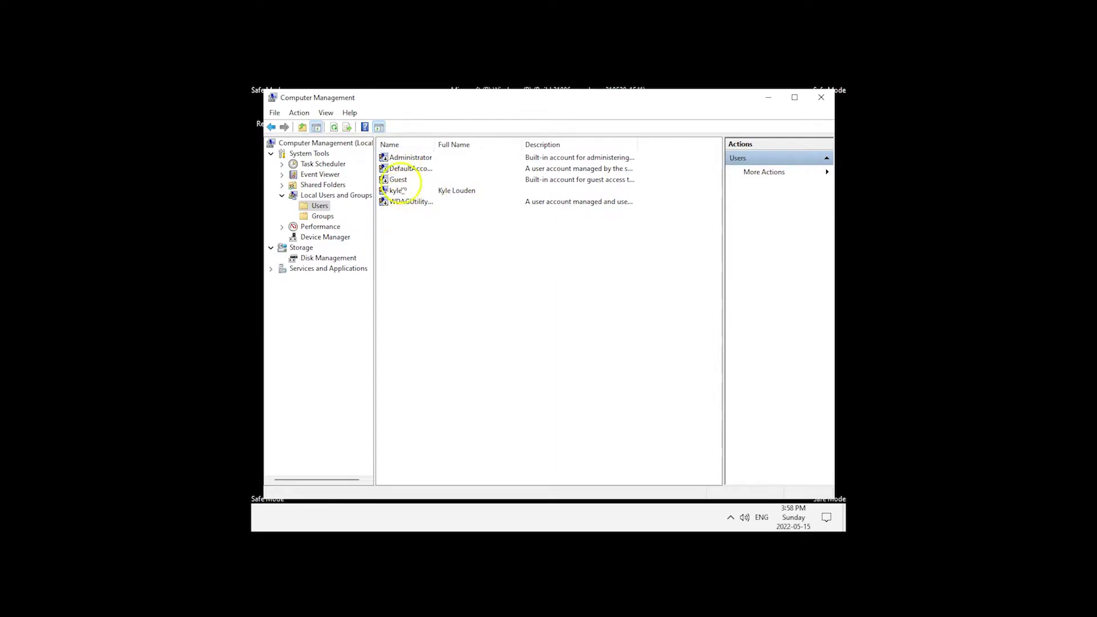
left_click(404, 159)
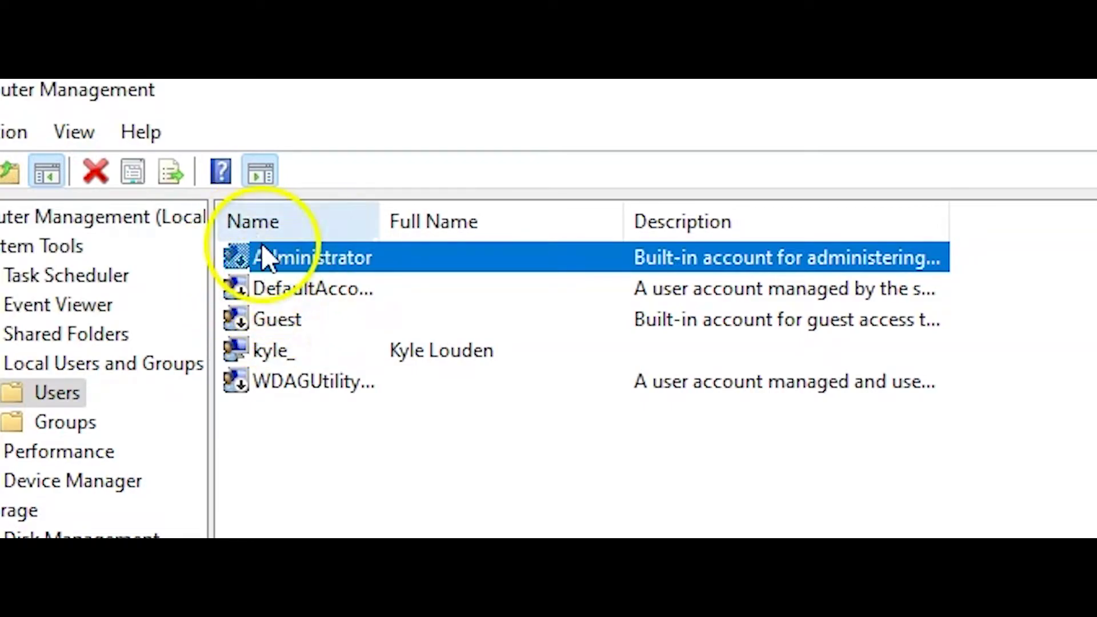
right_click(283, 261)
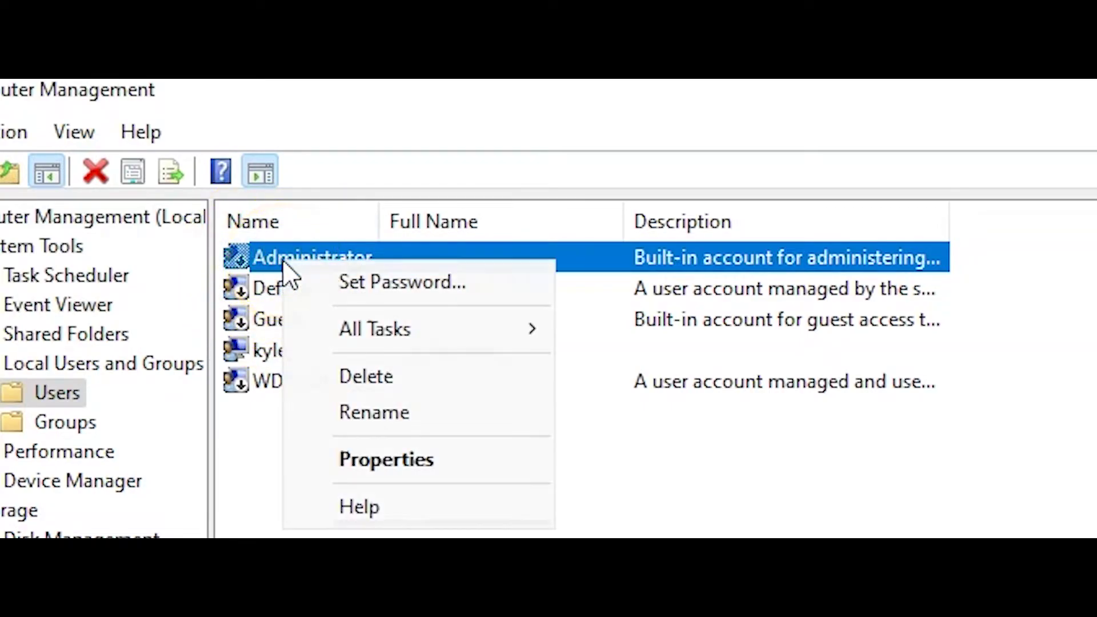
left_click(385, 457)
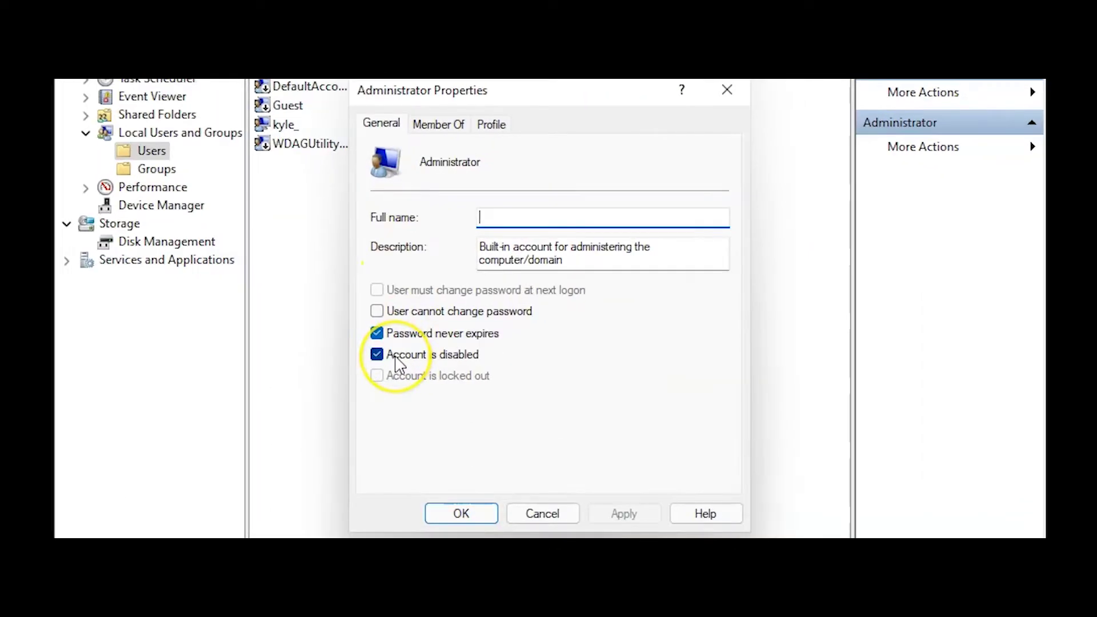
left_click(396, 360)
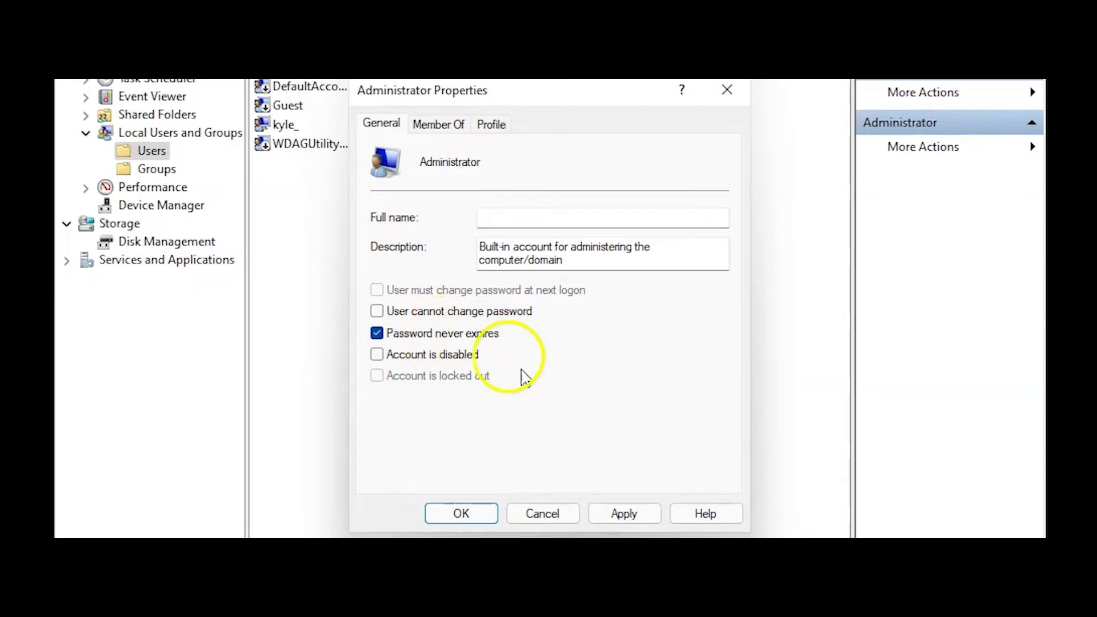
left_click(624, 513)
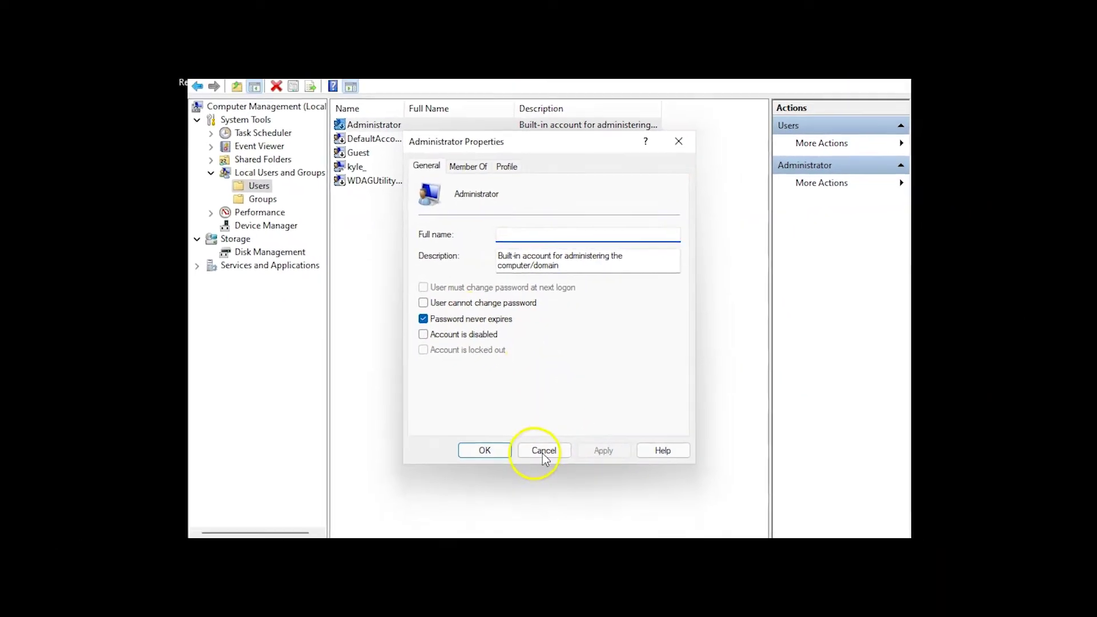
left_click(483, 453)
left_click(372, 125)
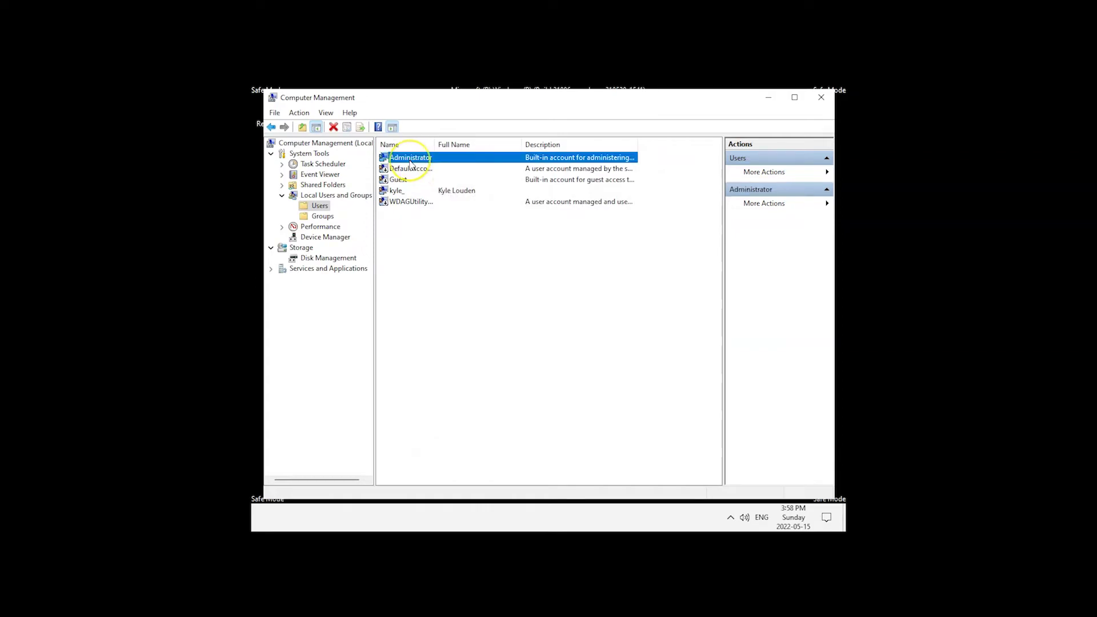
Use Set Password on Administrator to enter and confirm a new account password
right_click(411, 165)
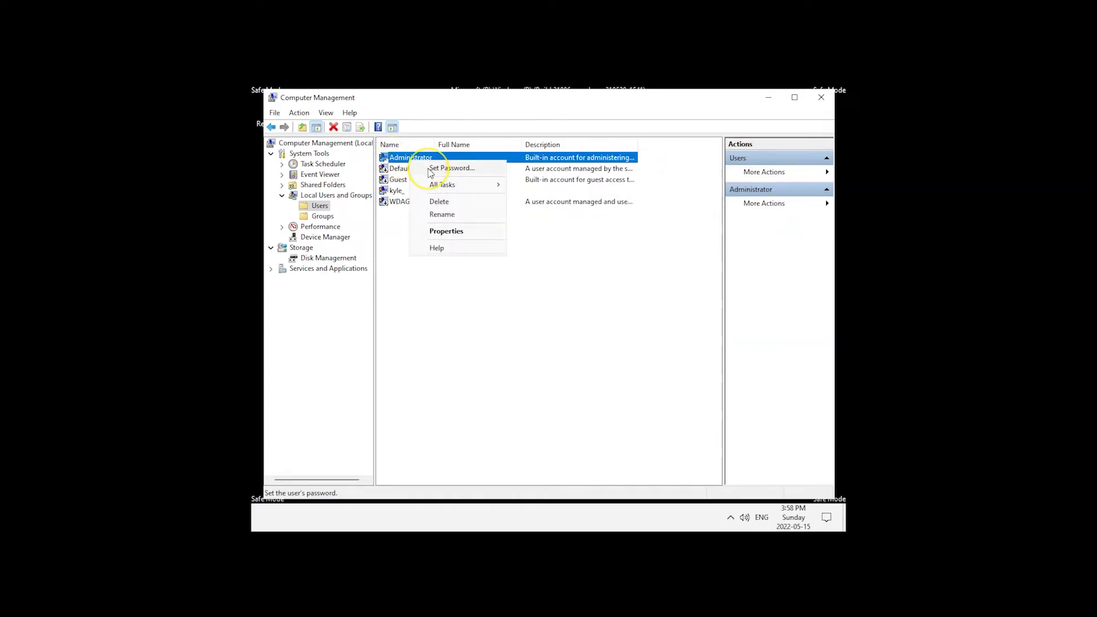
left_click(430, 170)
left_click(498, 358)
type("********")
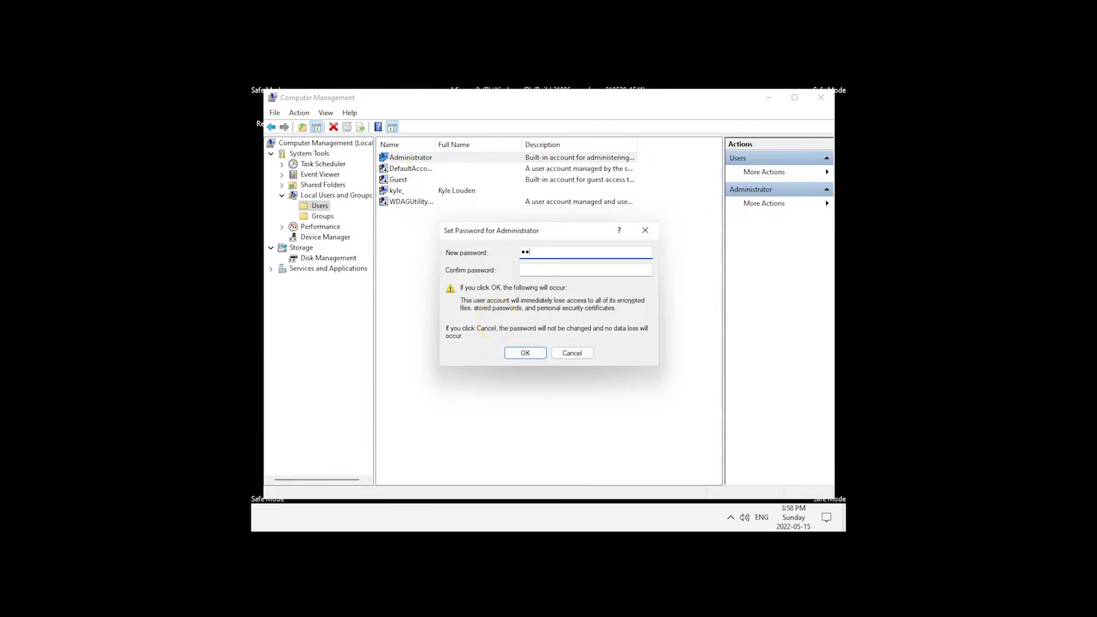
type("****")
key("Tab")
type("************")
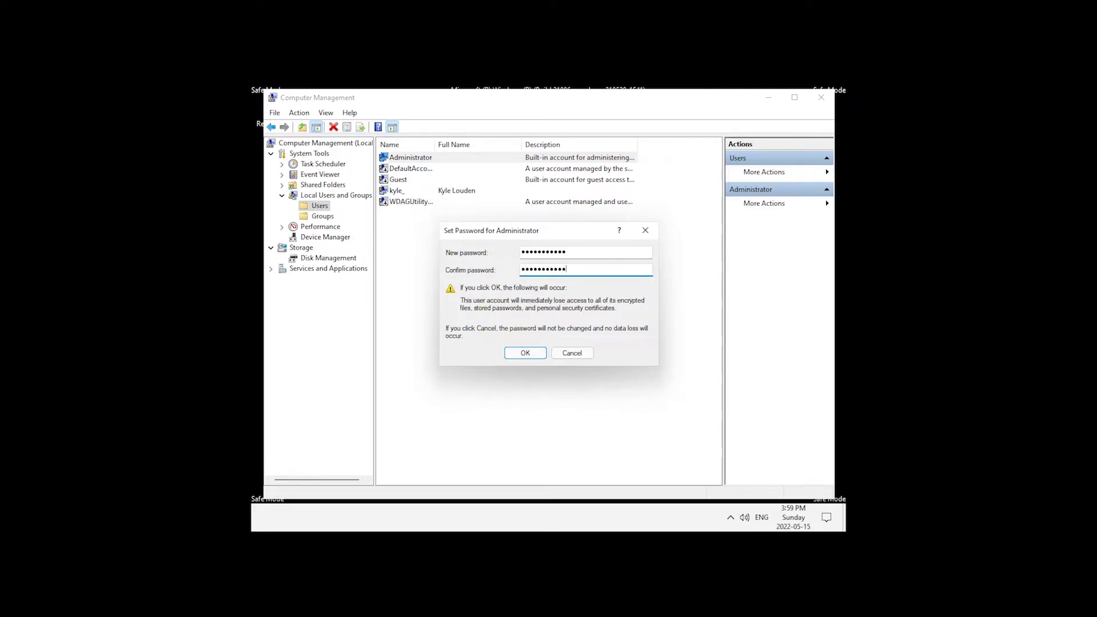
key("Return")
key("Return")
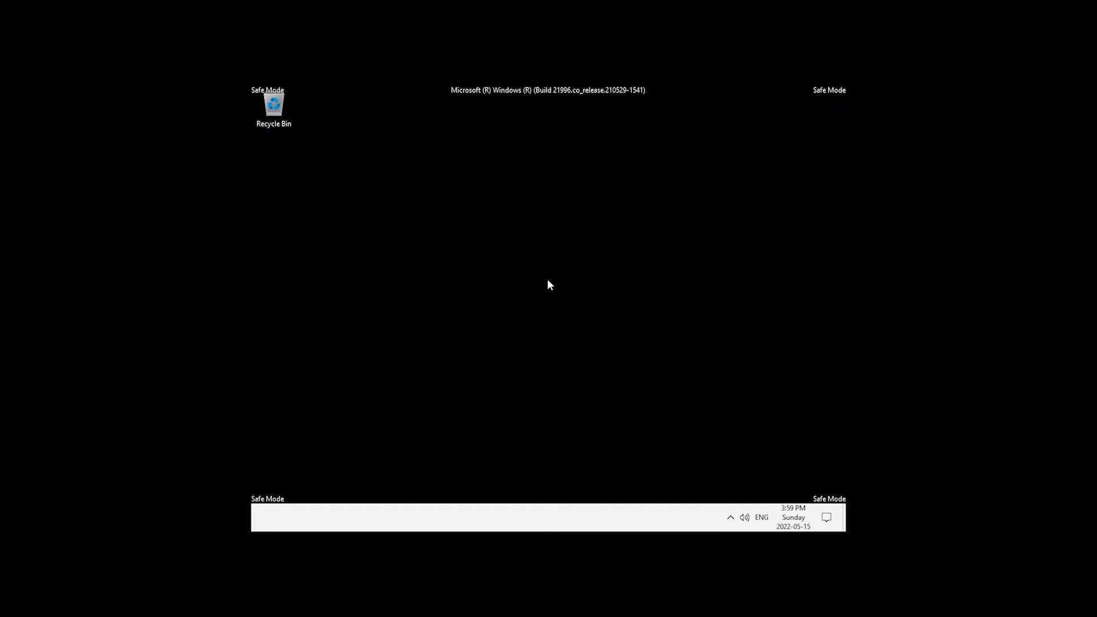
Launch cmd from the Run dialog as an elevated Command Prompt
key("super+r")
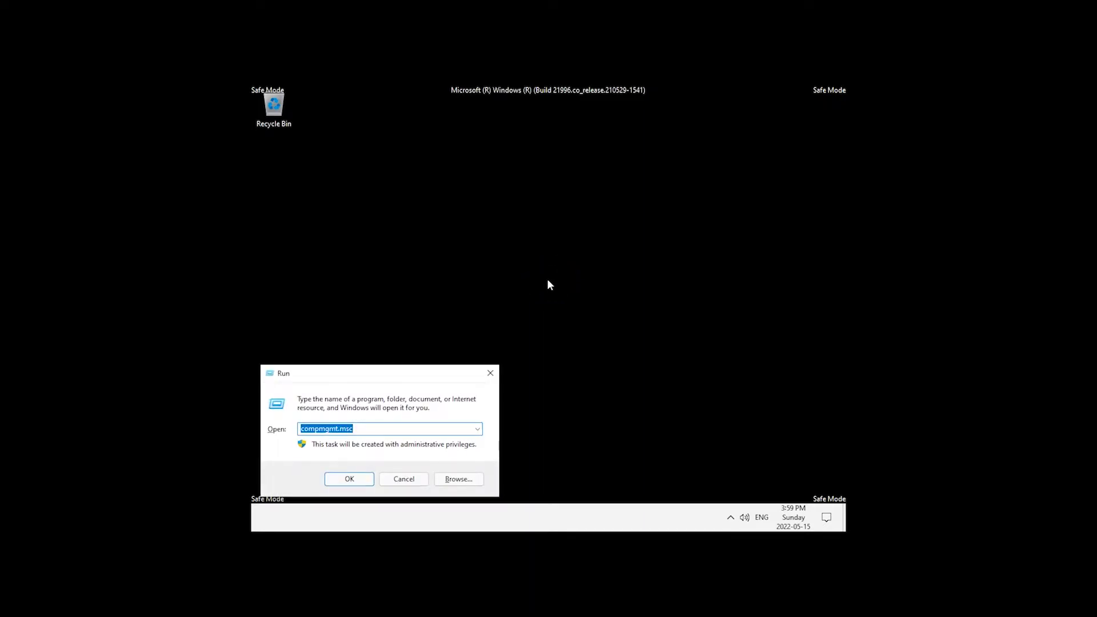
type("cmd")
key("Return")
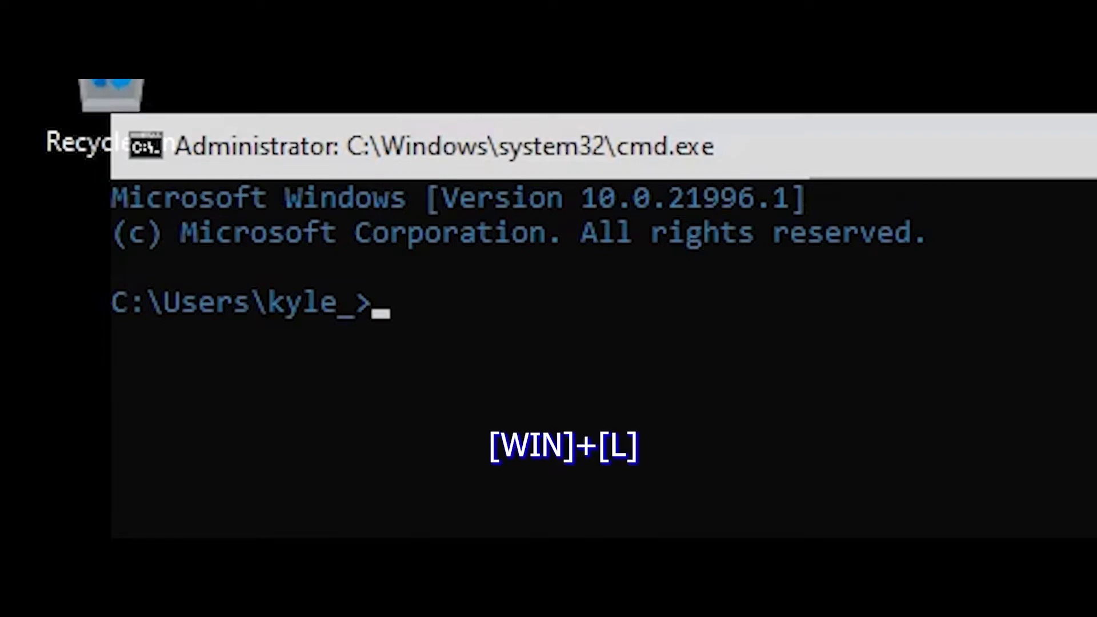
Sign out with the logoff command, then restart from the sign-in screen's power menu
type("logo")
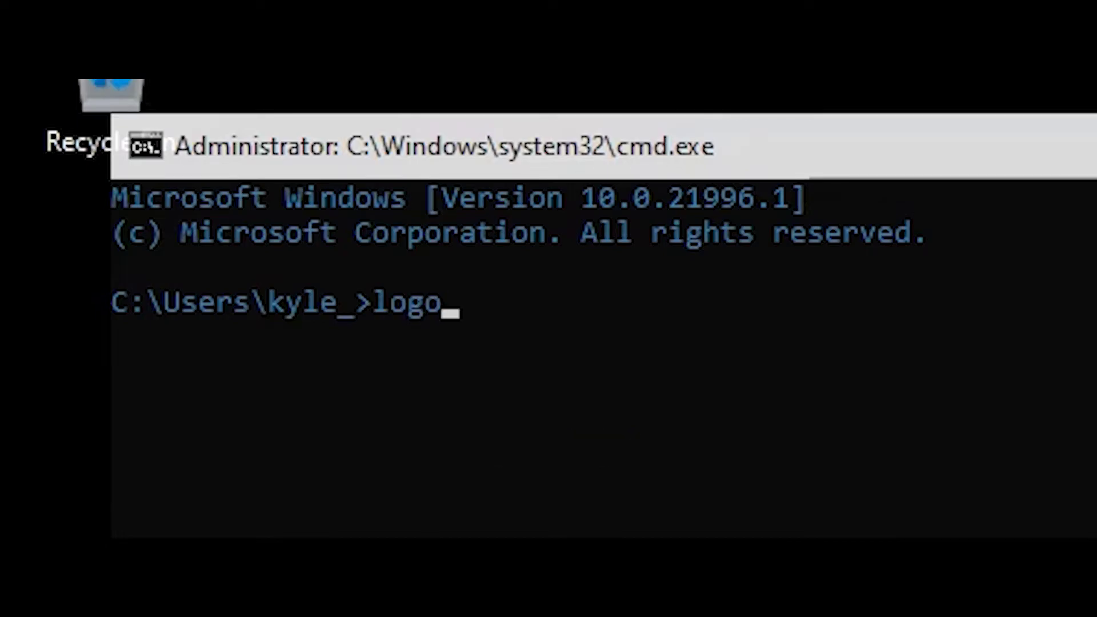
type("ff")
key("Return")
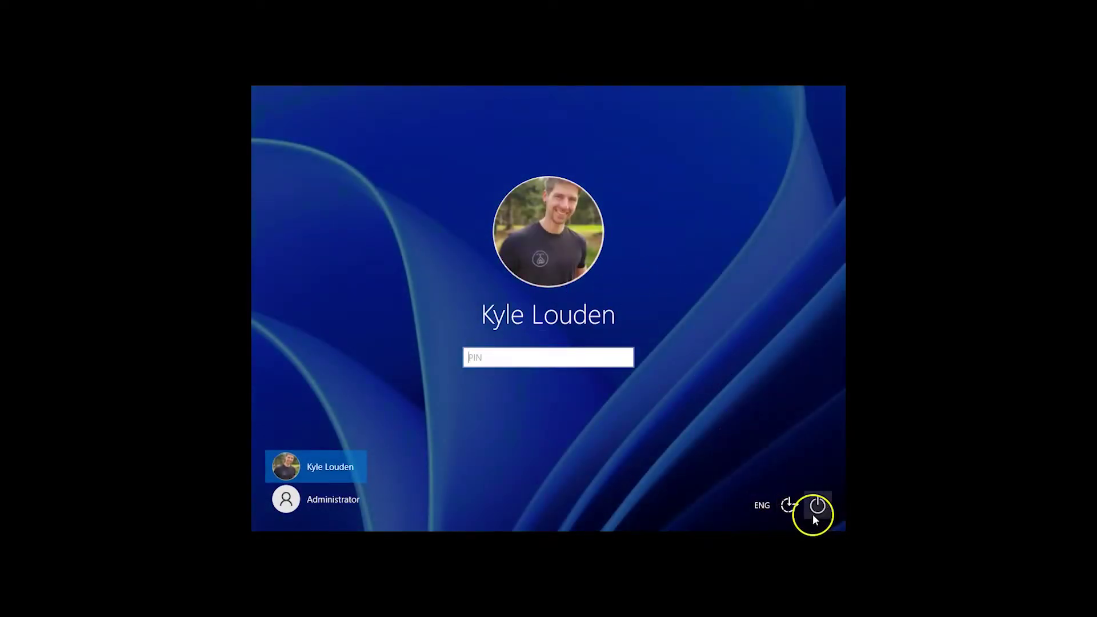
left_click(818, 505)
left_click(813, 478)
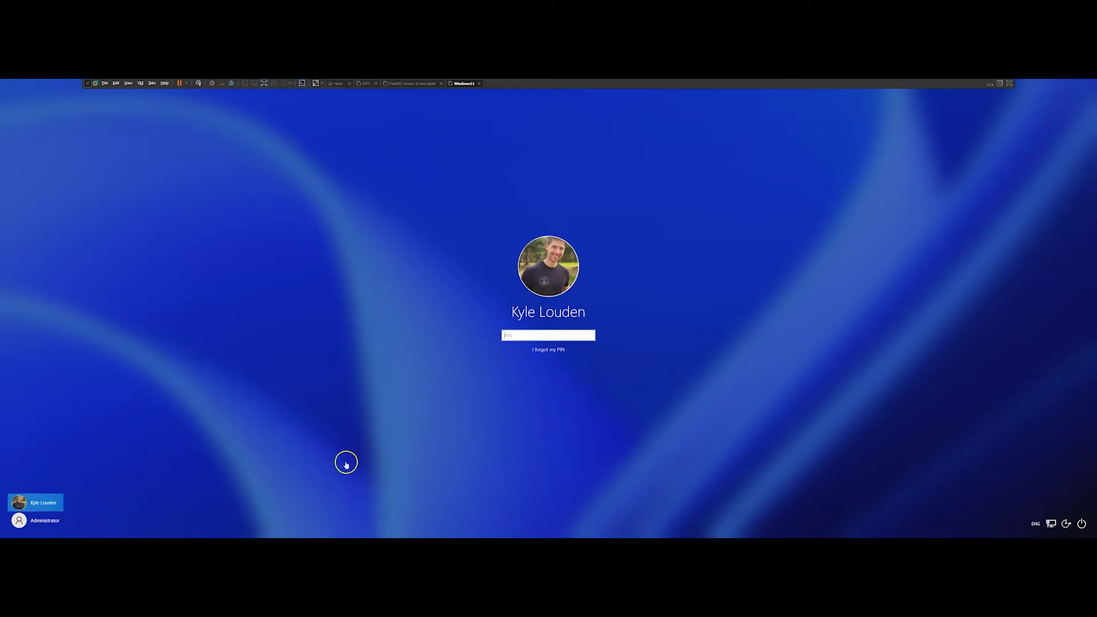
Choose Administrator on the sign-in screen, enter its password, and dismiss the Start menu
left_click(41, 520)
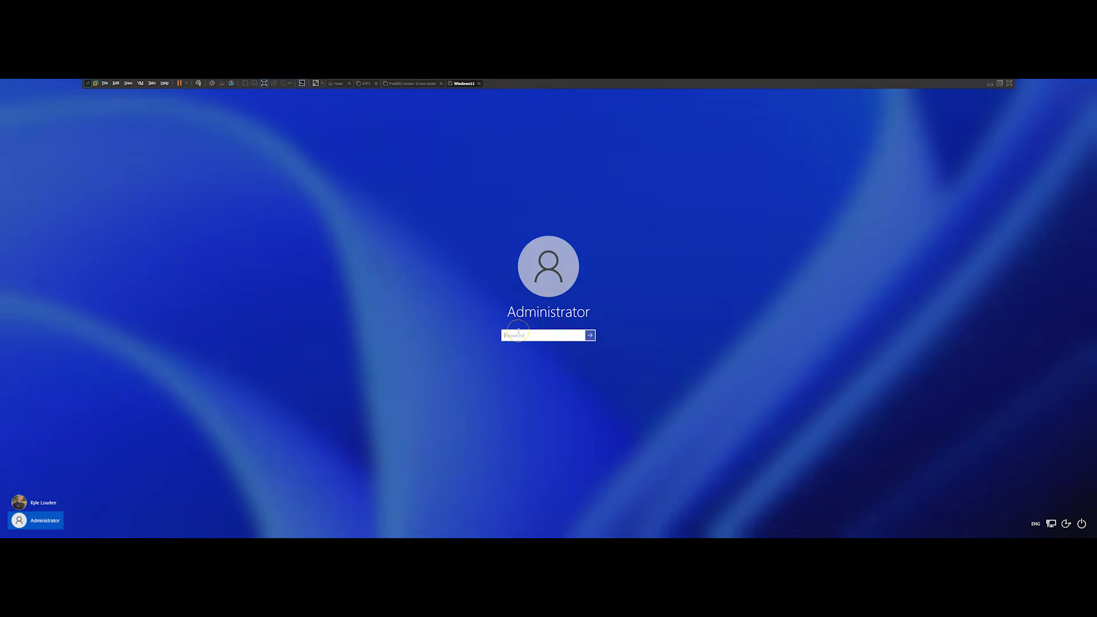
type("password")
key("Return")
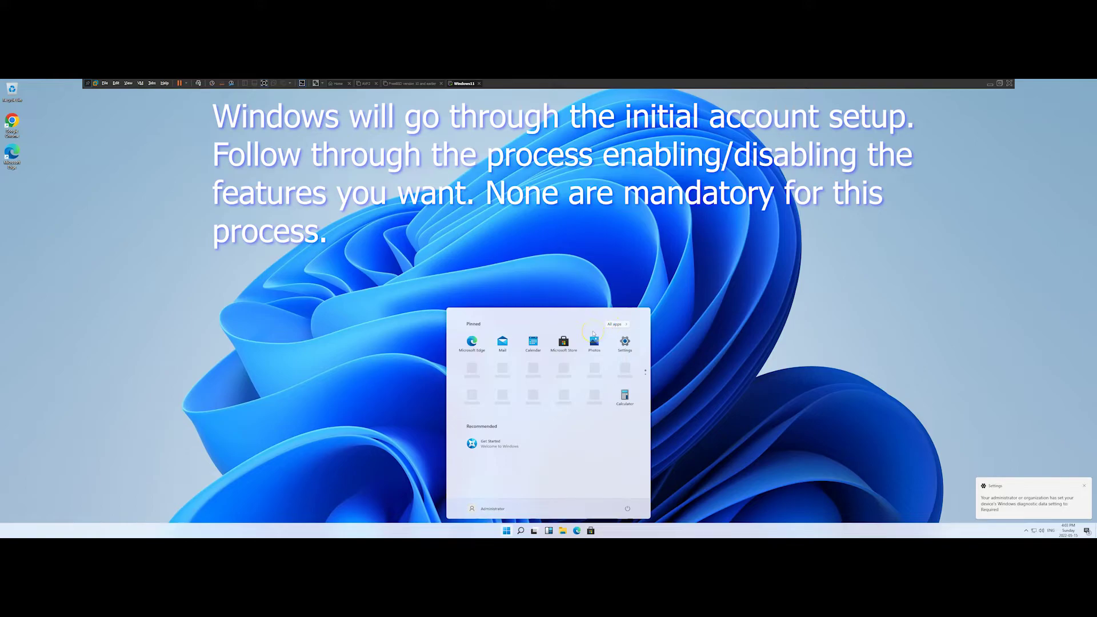
left_click(768, 332)
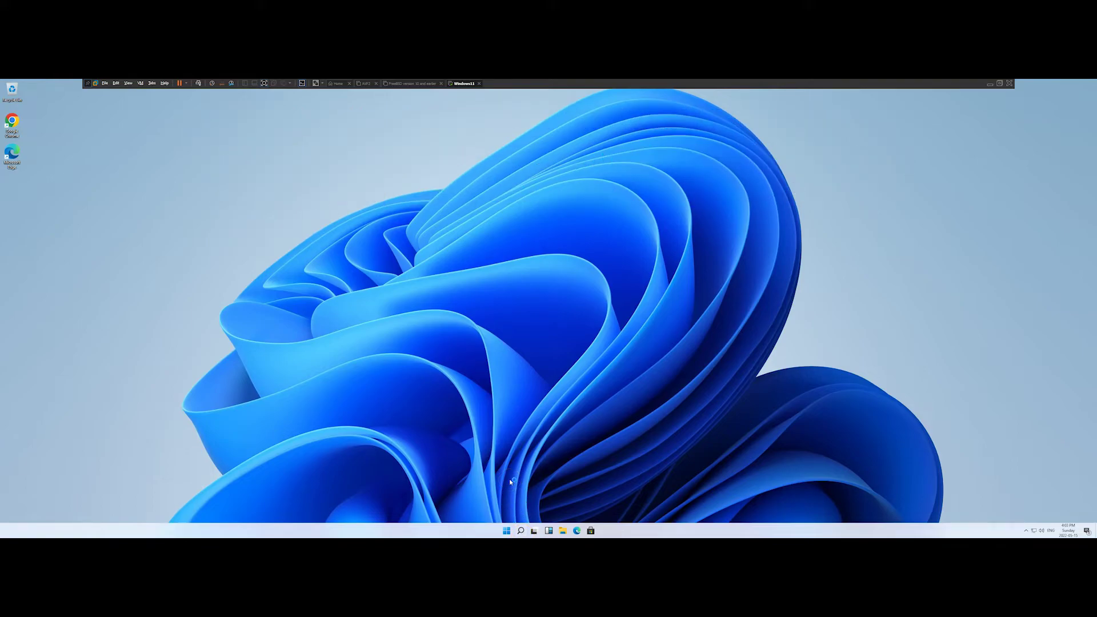
Launch regedit and expand HKEY_LOCAL_MACHINE > SOFTWARE > Microsoft
key("super+r")
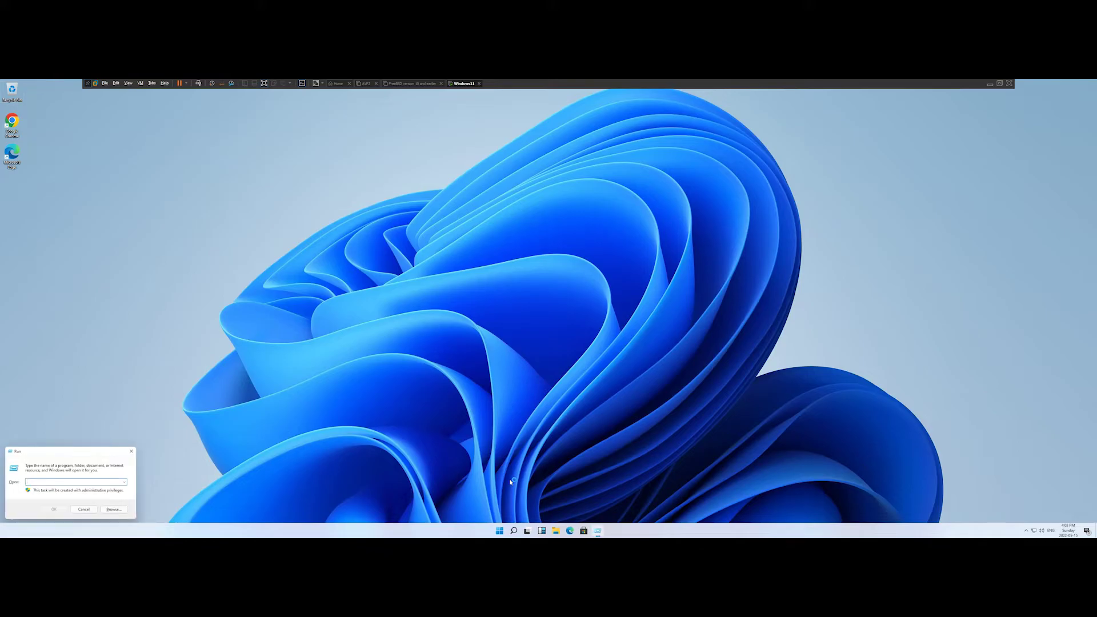
type("reged")
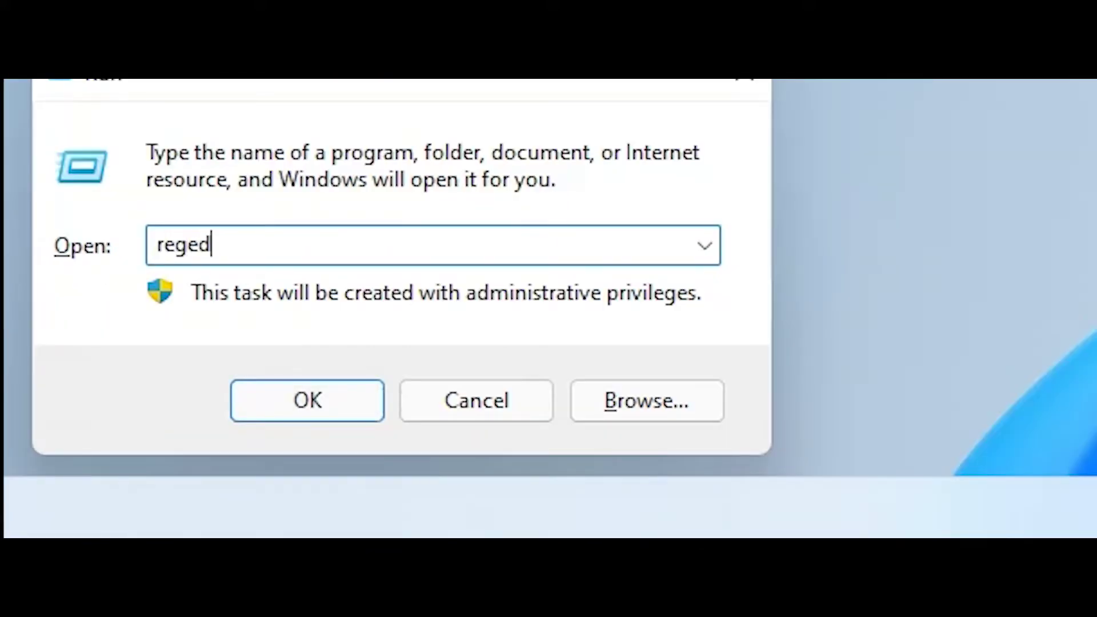
type("it")
key("Return")
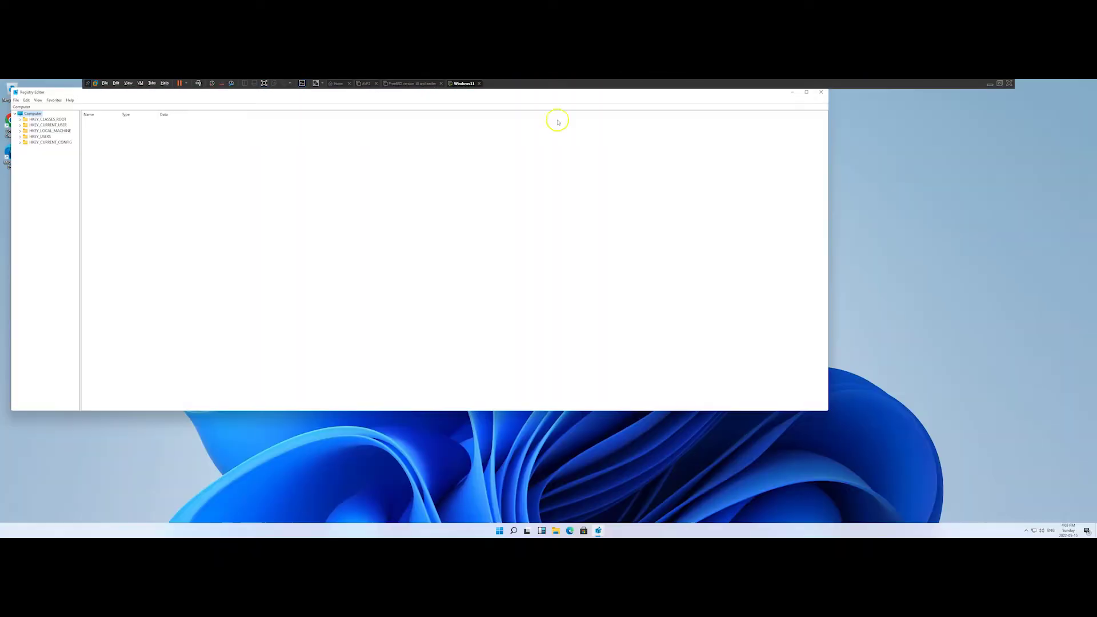
left_click(20, 131)
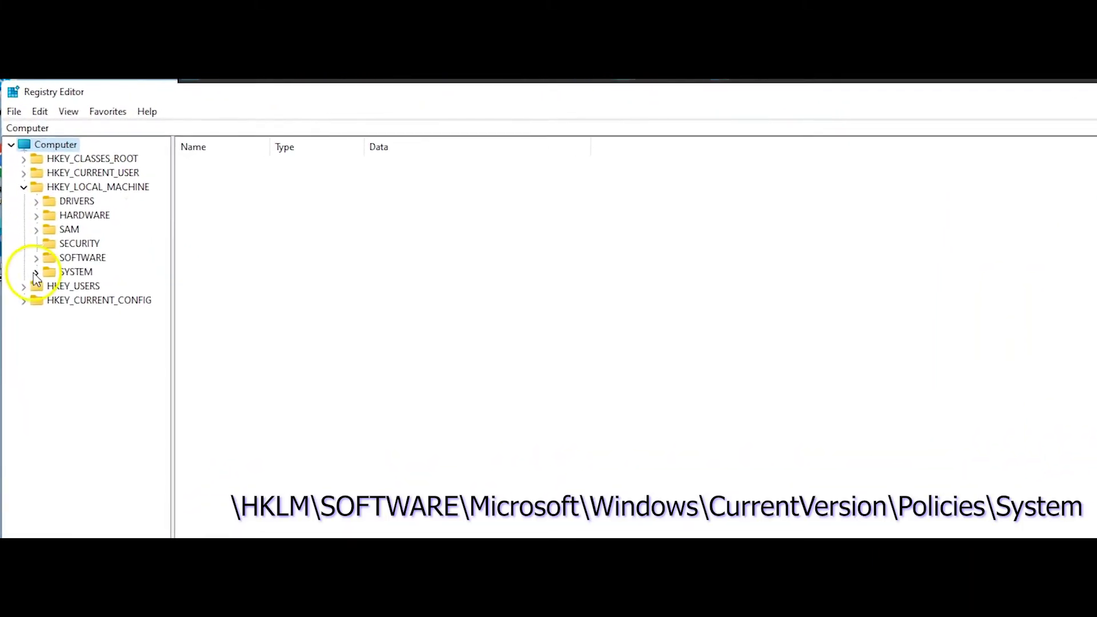
left_click(36, 257)
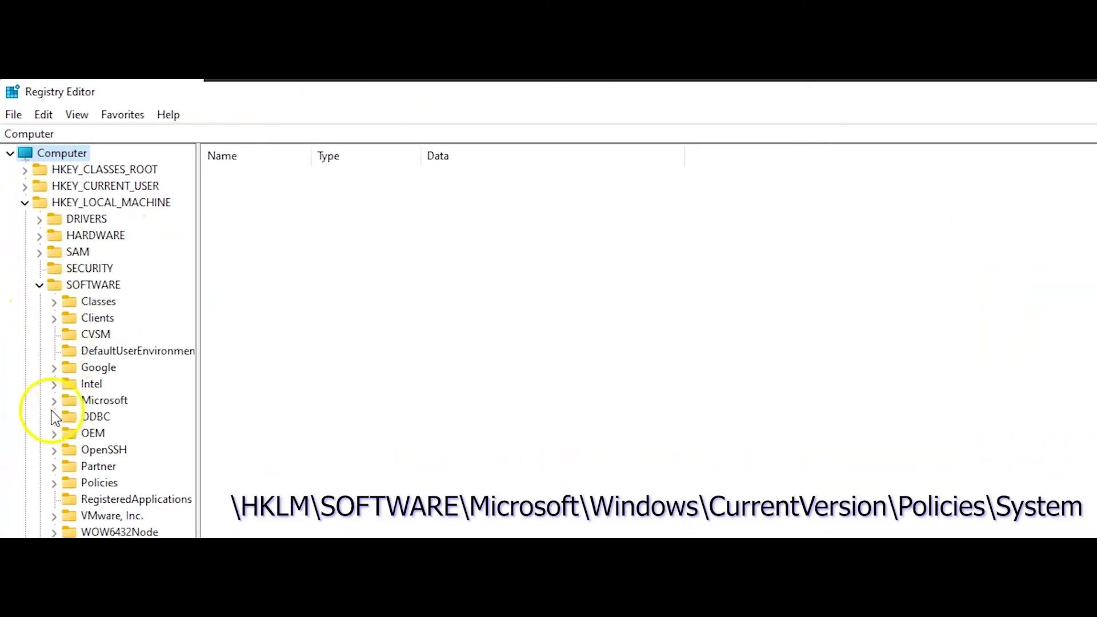
left_click(53, 400)
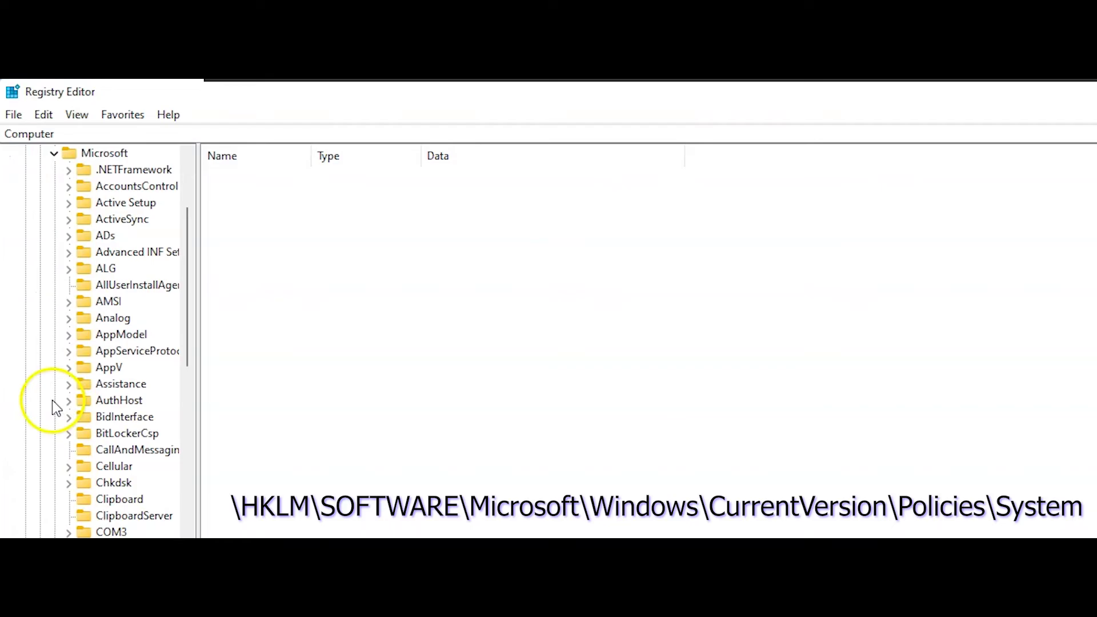
Go to the CurrentVersion\Policies\System key via a pasted path to list its values
scroll(68, 517, "down", 20)
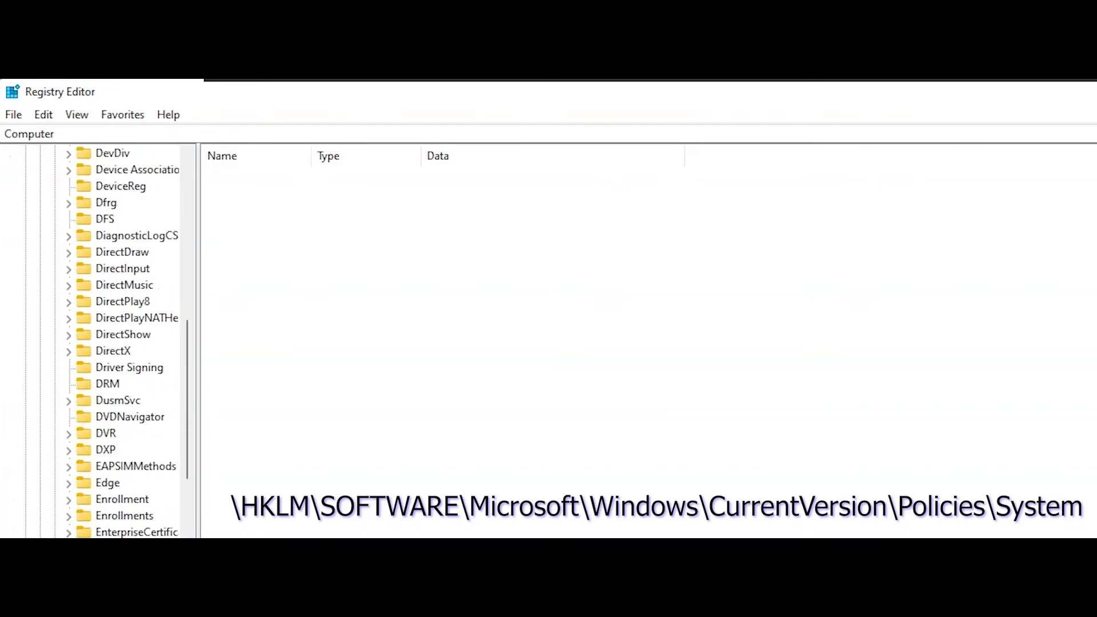
scroll(97, 343, "down", 20)
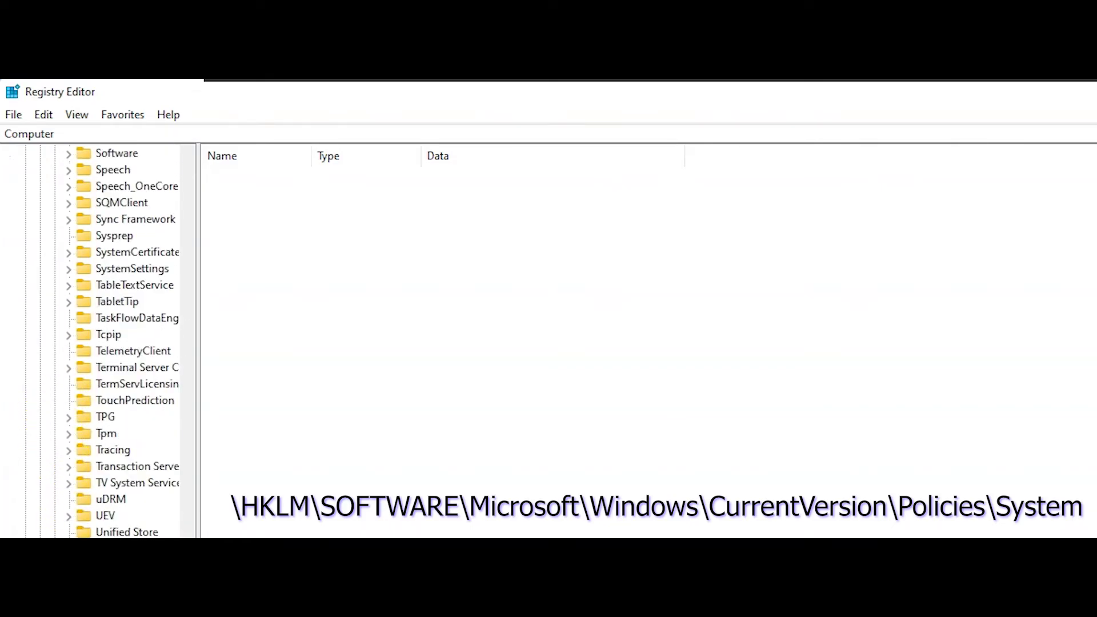
scroll(97, 343, "down", 3)
scroll(97, 343, "down", 3)
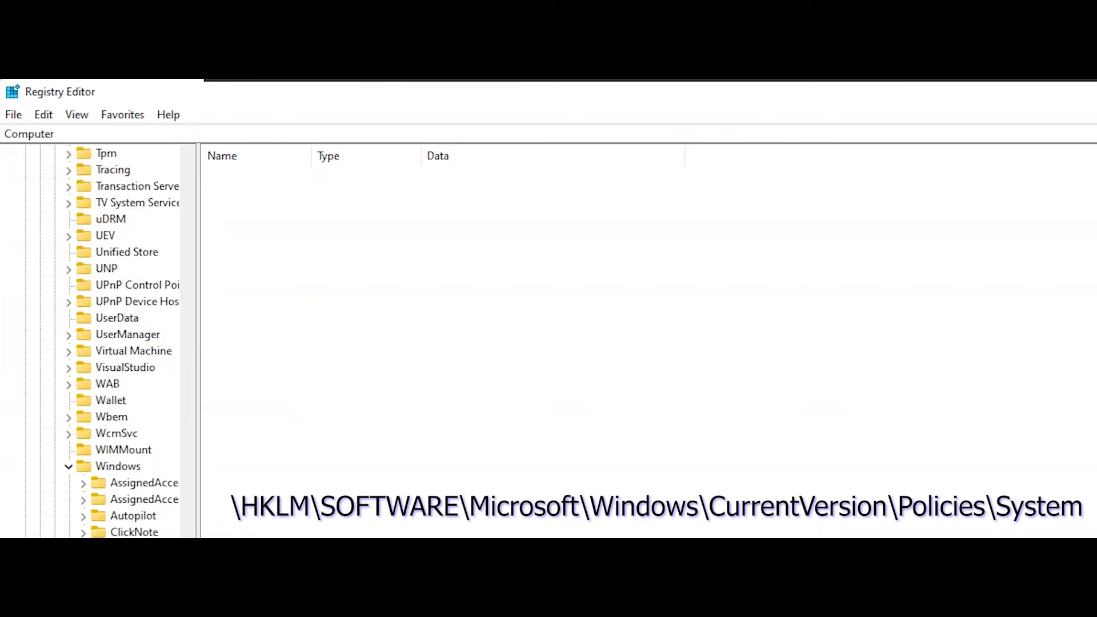
scroll(80, 525, "down", 8)
scroll(80, 526, "down", 2)
scroll(143, 343, "down", 13)
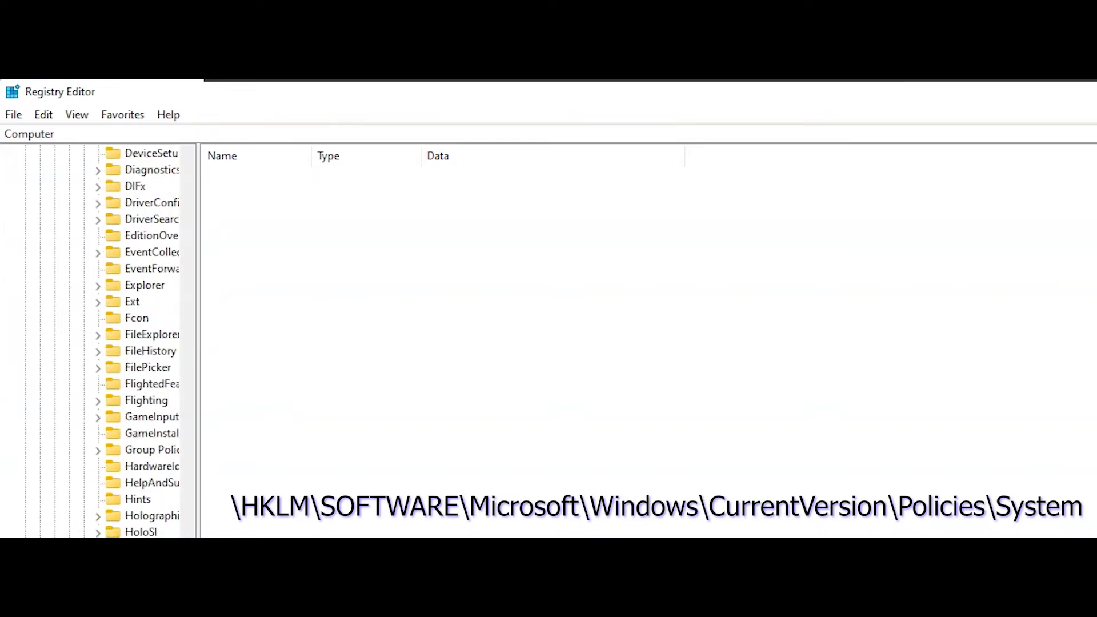
scroll(138, 343, "down", 1)
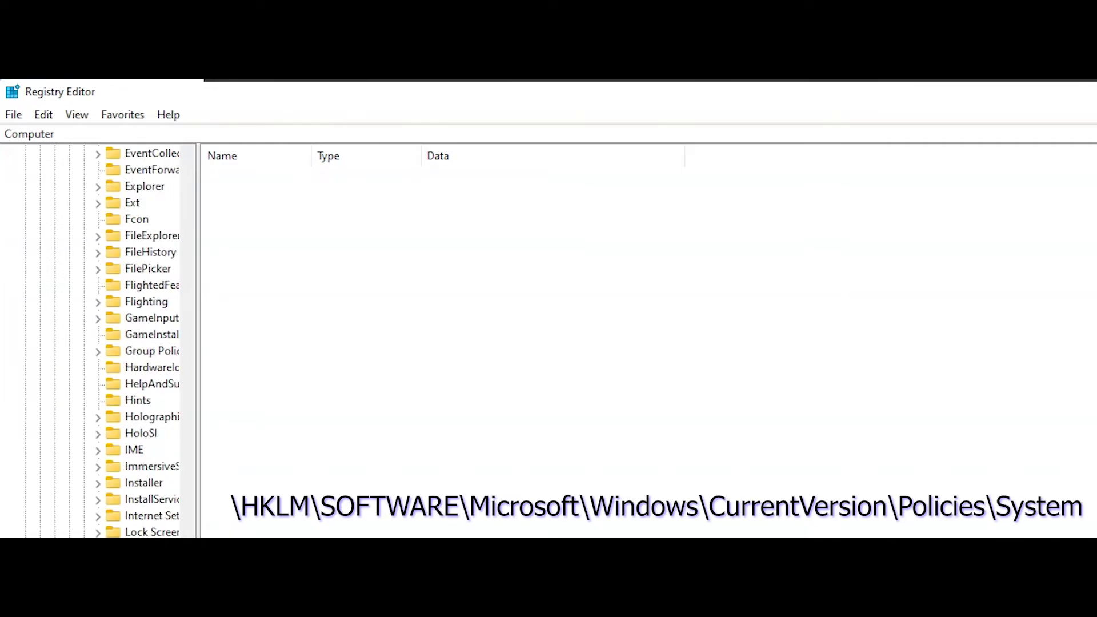
scroll(137, 343, "down", 4)
type("Computer\\HKEY_LOCAL_MACHINE\\SOFTWARE\\Microsoft\\Windows\\CurrentVersion\\Policies\\System")
key("Return")
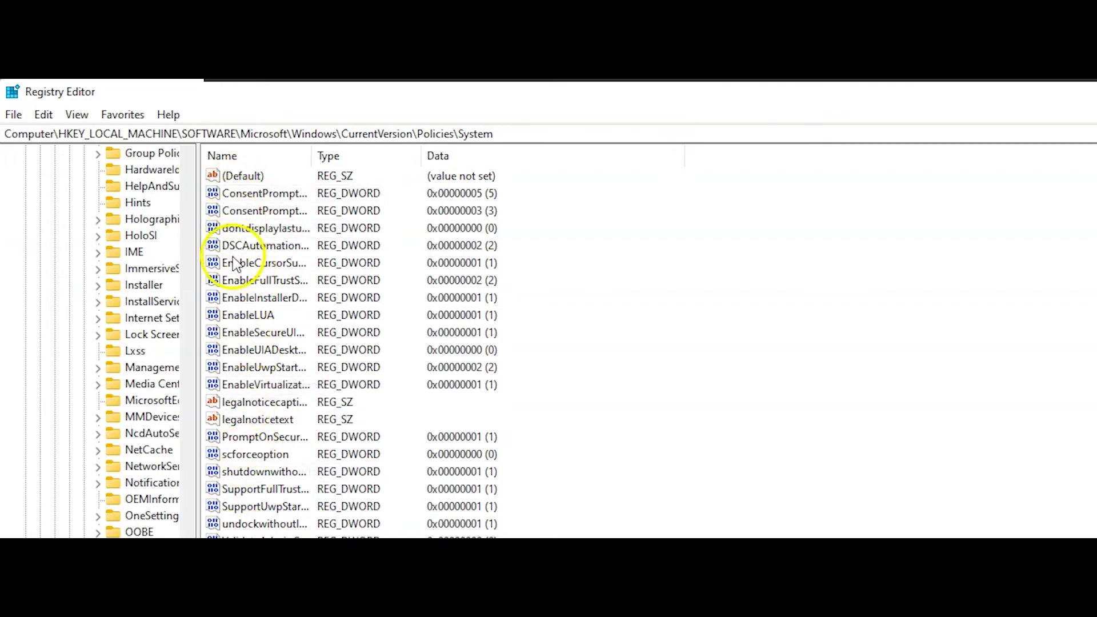
Add a new QWORD (64-bit) value named DisplayLastLogonInfo to the System key's value list
left_click(252, 228)
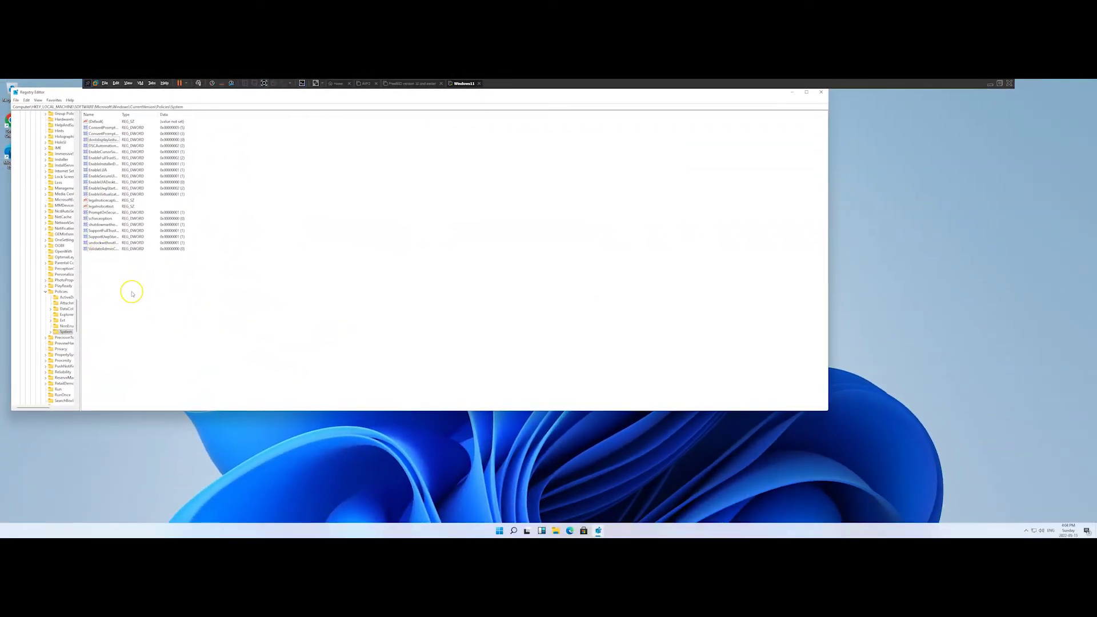
left_click(130, 296)
left_click(117, 282)
right_click(116, 282)
mouse_move(128, 284)
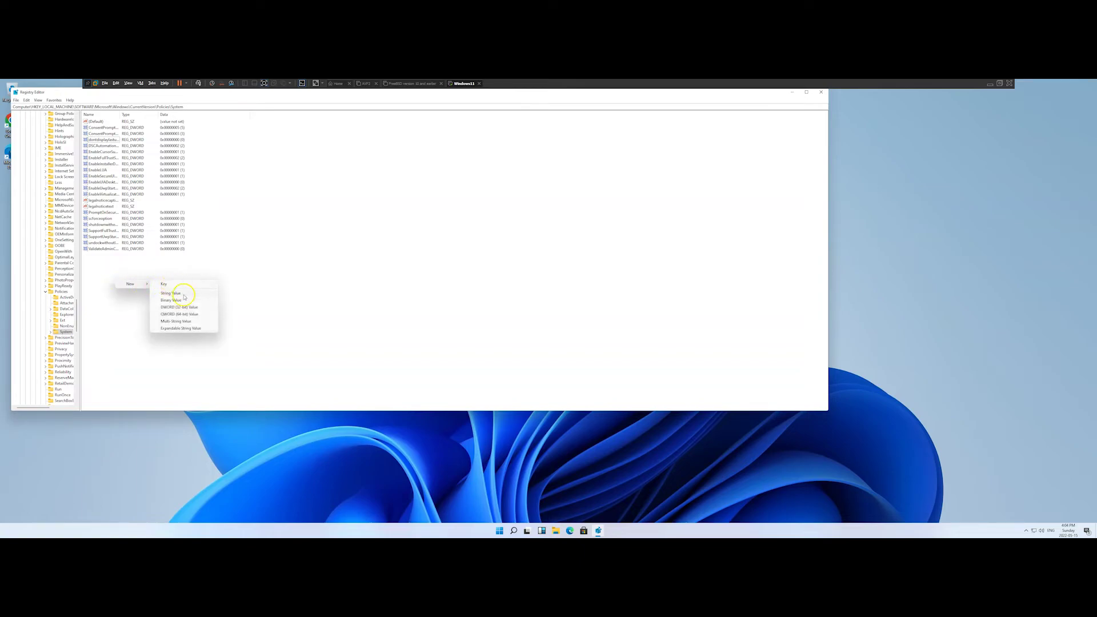
left_click(195, 313)
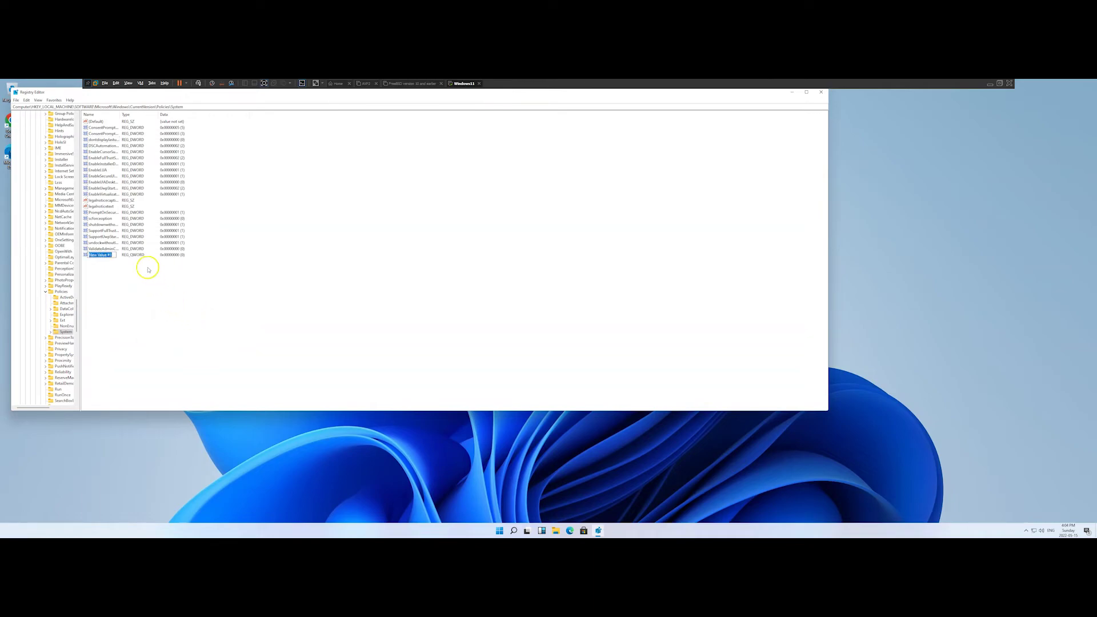
type("D")
type("isplayLastLogonInfo")
key("Return")
Set DisplayLastLogonInfo's value data to 1 through Edit > Modify
left_click(27, 100)
left_click(37, 115)
left_click_drag(233, 200, 322, 247)
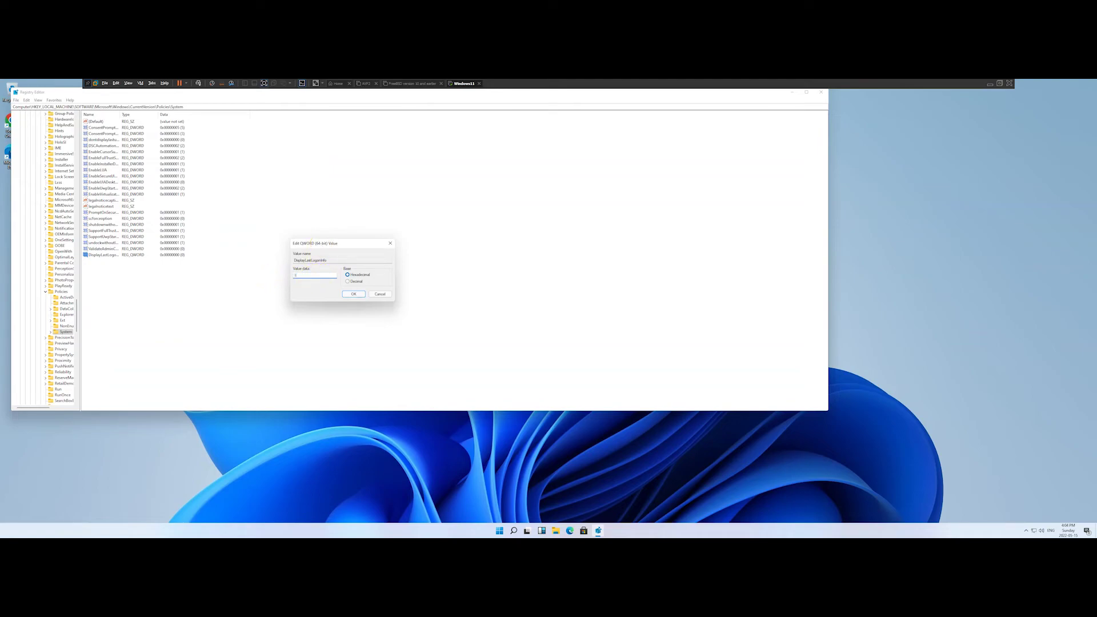
left_click(352, 293)
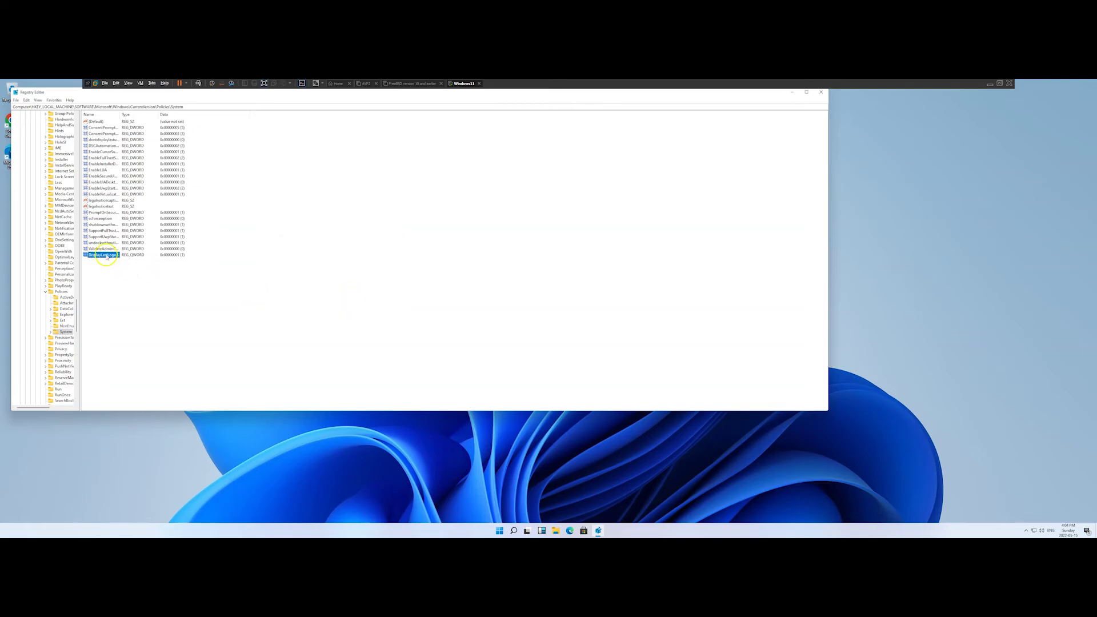
Reopen DisplayLastLogonInfo and replace its value data with 0
double_click(106, 255)
left_click_drag(71, 120, 273, 246)
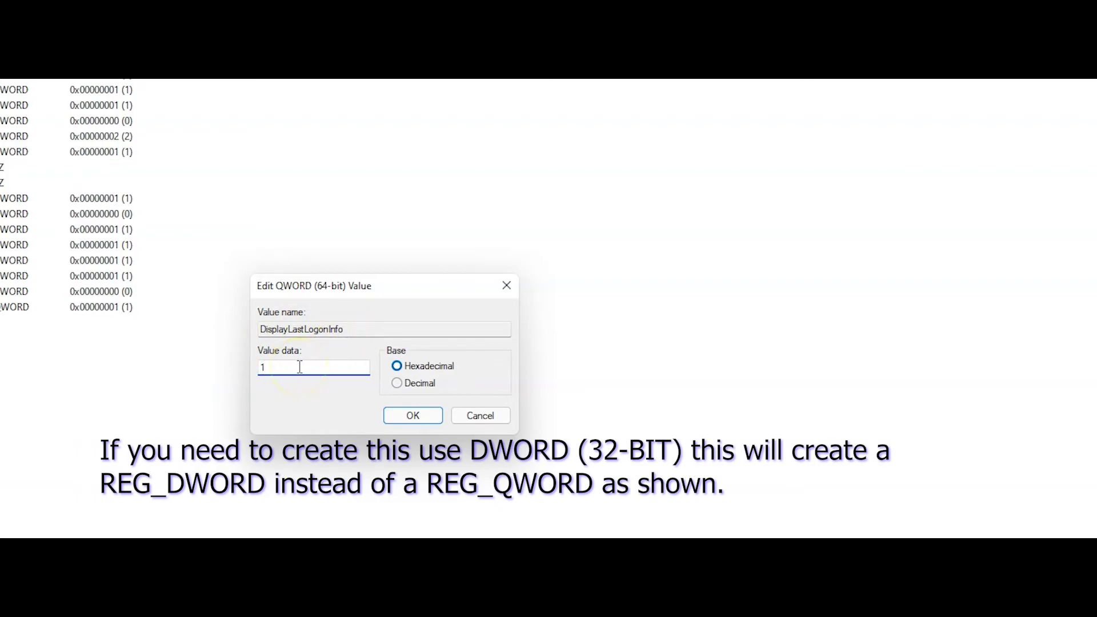
left_click_drag(292, 367, 258, 368)
type("0")
left_click(412, 416)
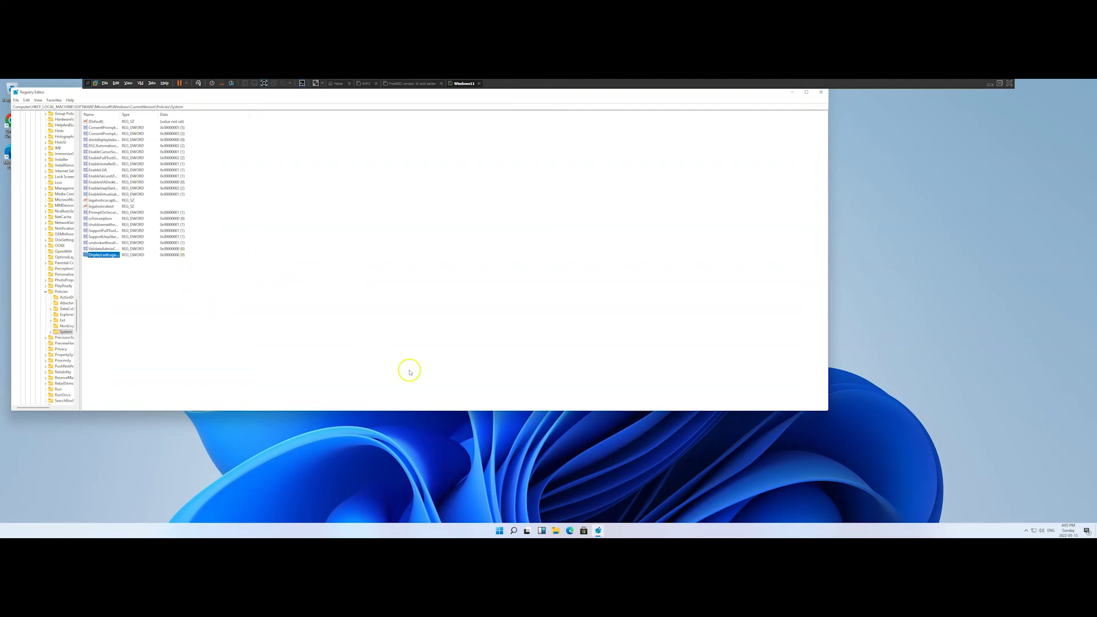
Sign out of Administrator from Start and start entering the regular user's PIN
left_click(498, 530)
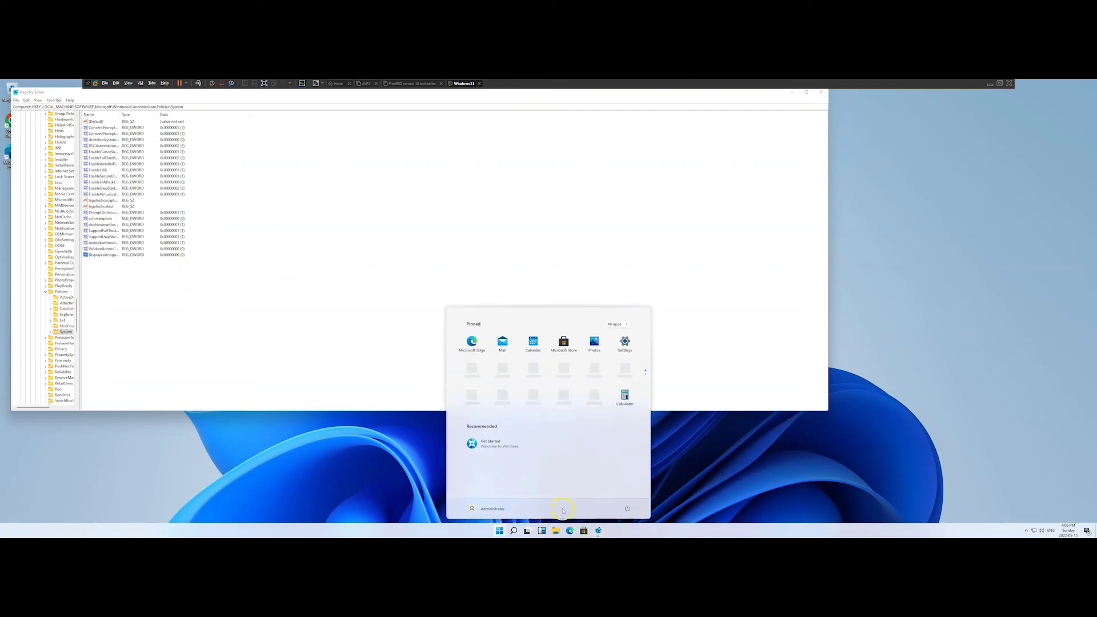
left_click(627, 508)
left_click(627, 498)
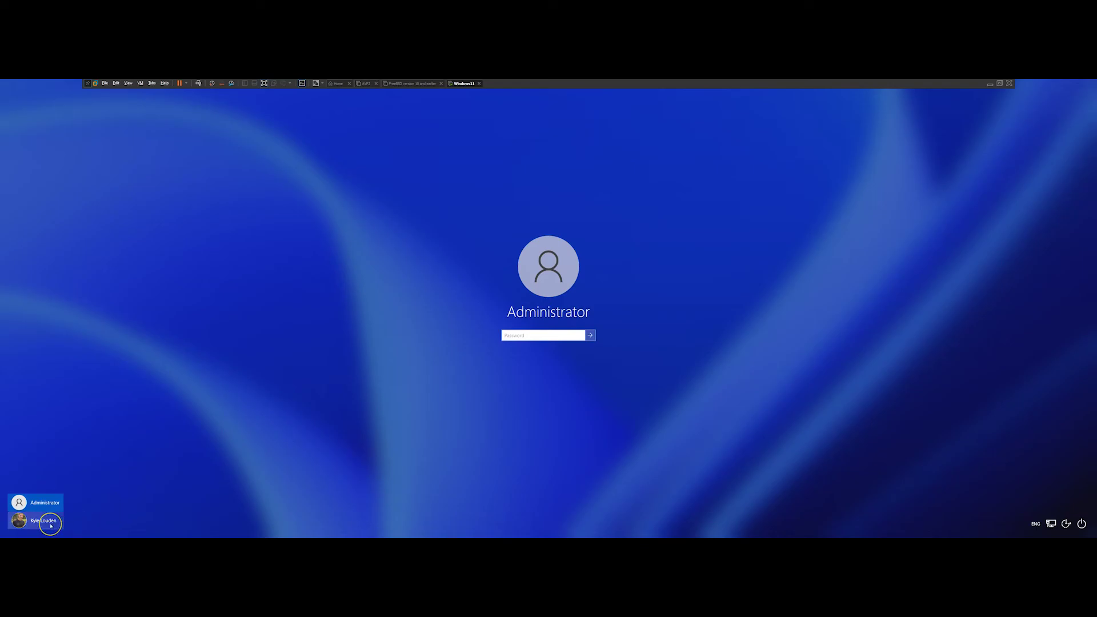
left_click(50, 522)
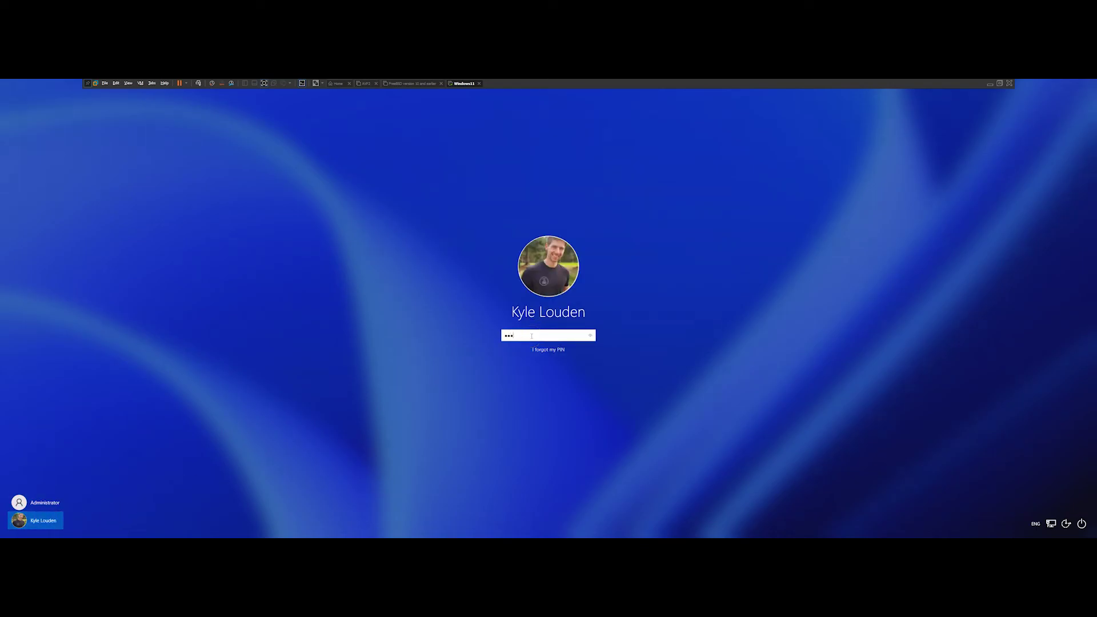
type("00")
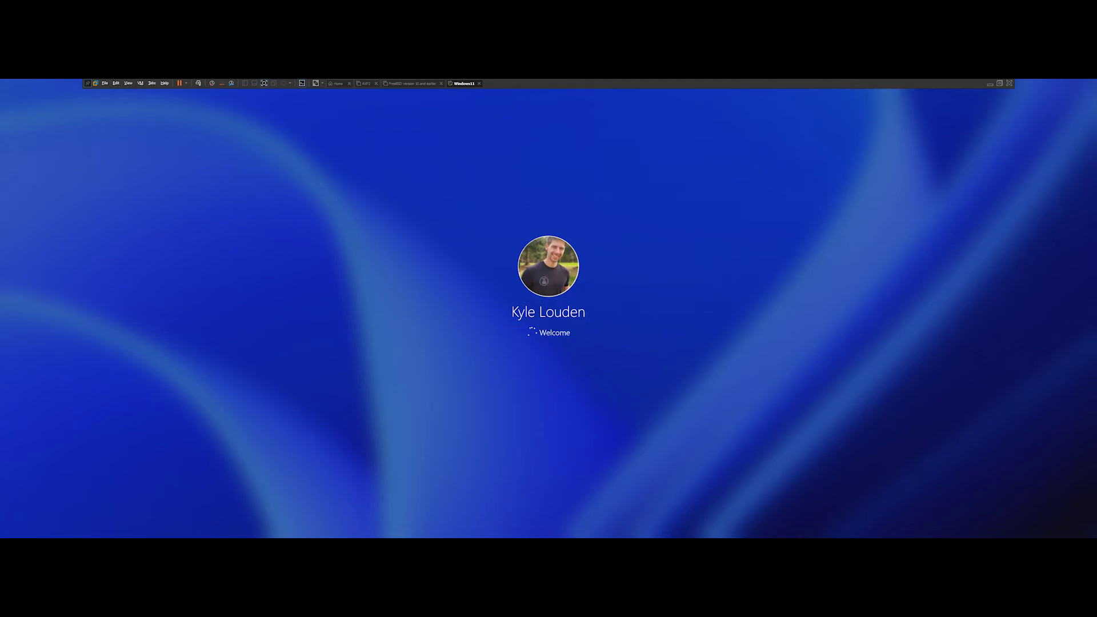